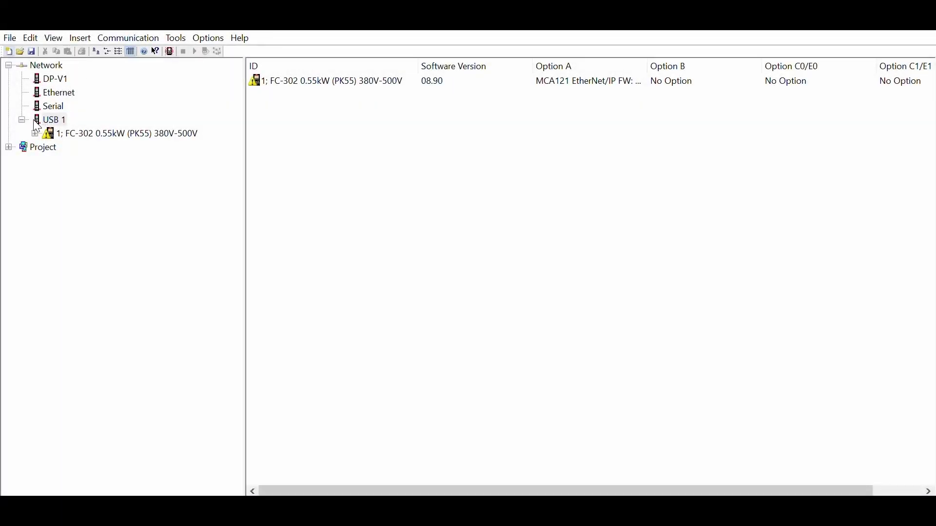
# Step: Select the FC-302 drive under USB 1 to show its information page
pyautogui.click(56, 130)
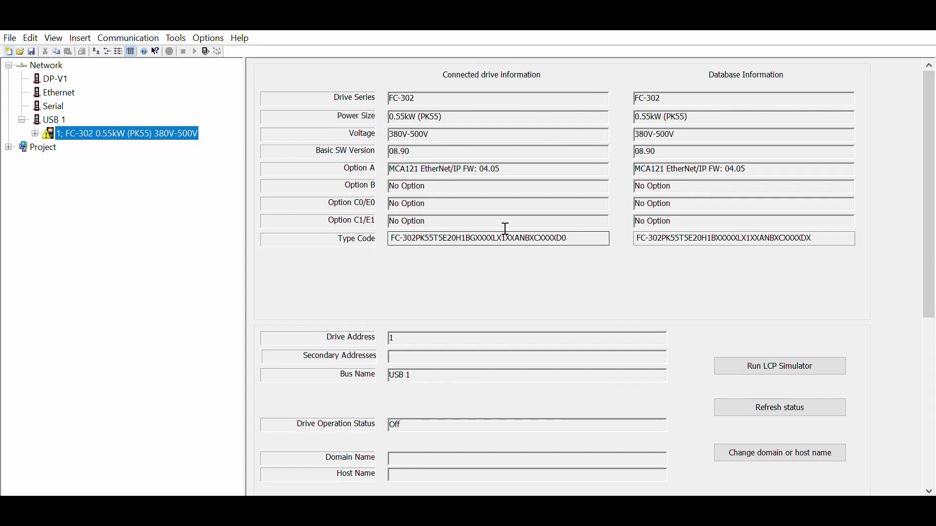
# Step: Check the drive's type code, expand its All Parameters groups and open 50-** License
pyautogui.click(494, 237)
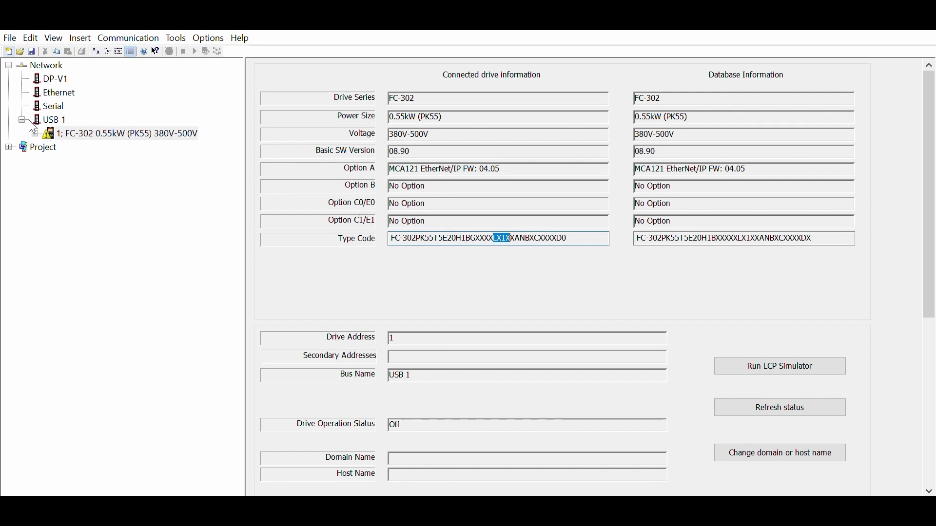
pyautogui.click(35, 133)
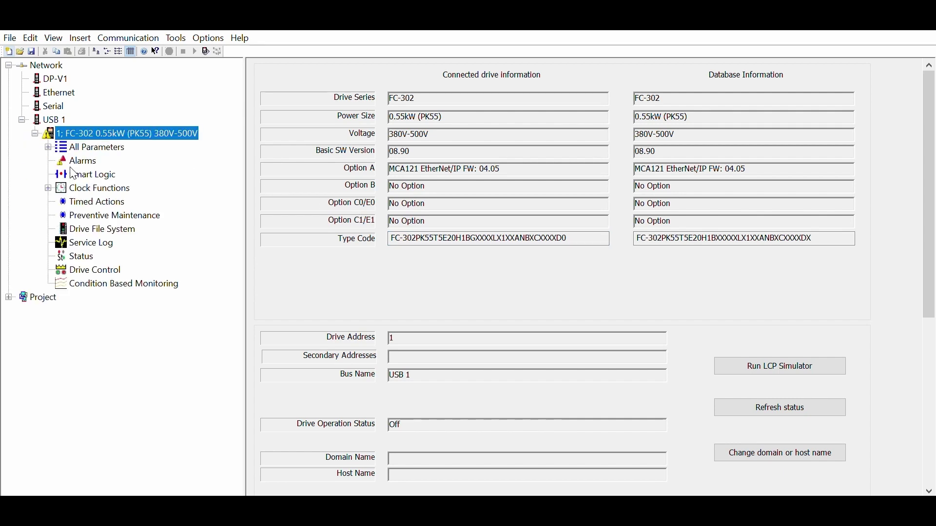
pyautogui.doubleClick(60, 144)
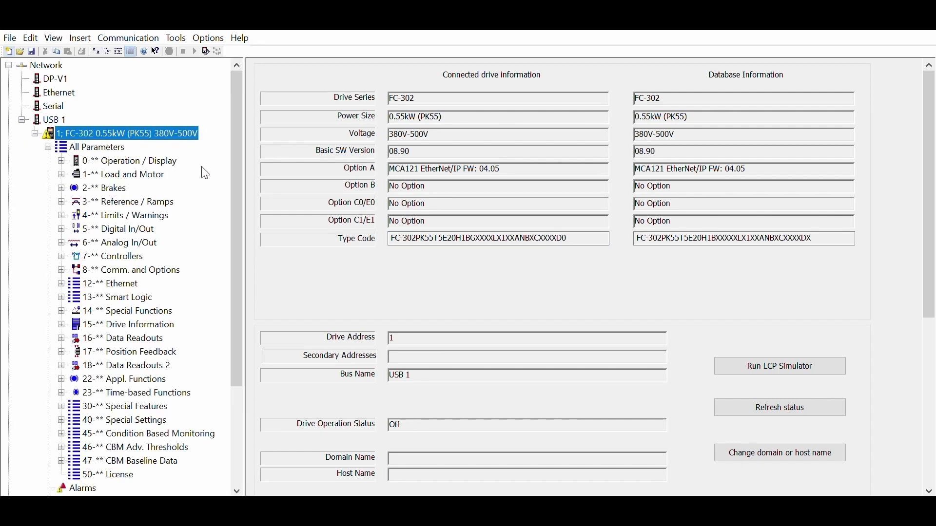
pyautogui.moveTo(233, 171); pyautogui.dragTo(236, 209)
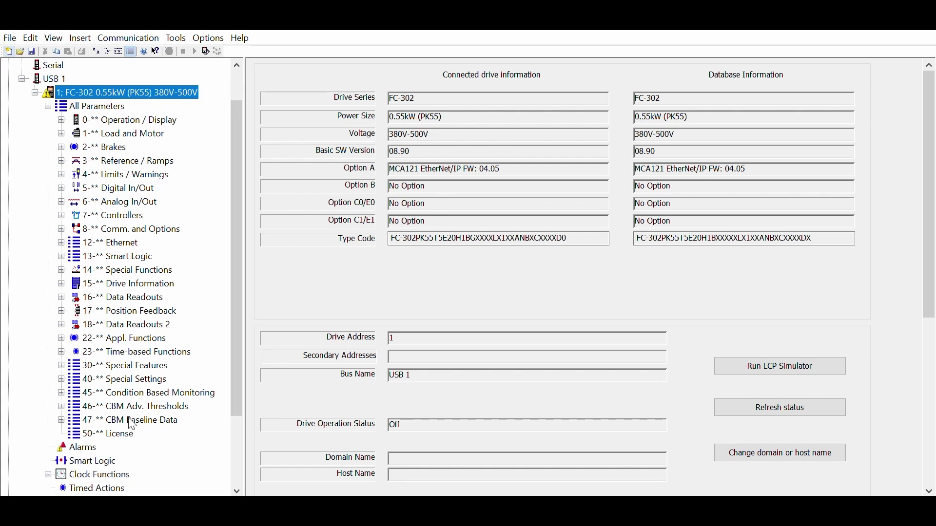
pyautogui.click(130, 432)
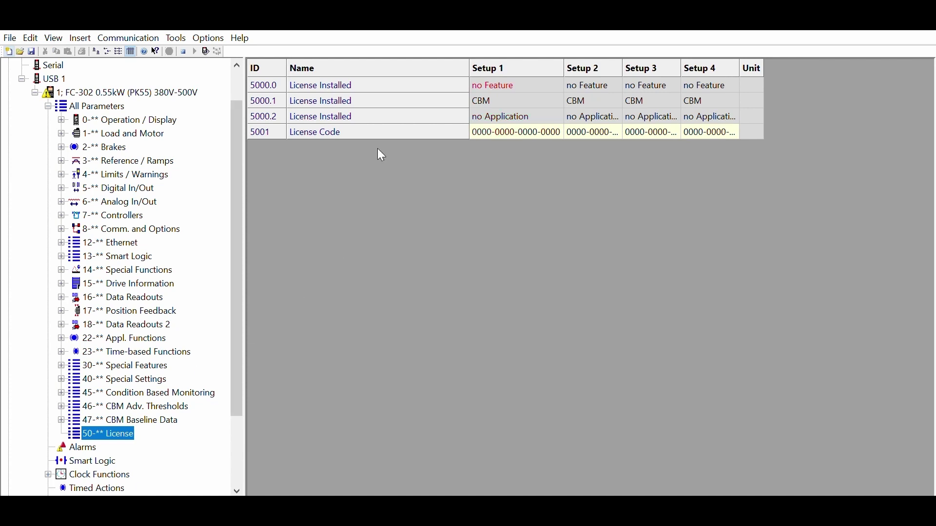
# Step: Verify the CBM License Installed and License Code entries, then go to 45-** Condition Based Monitoring
pyautogui.click(491, 97)
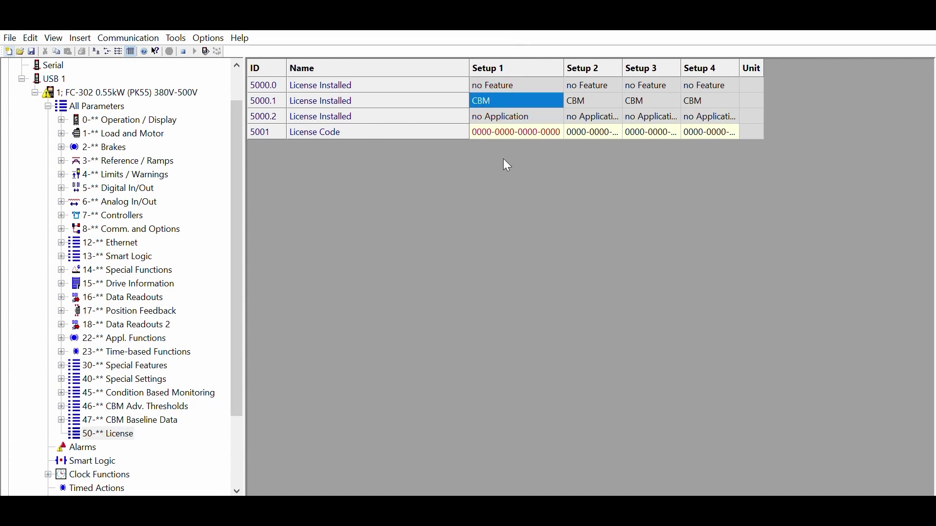
pyautogui.click(504, 133)
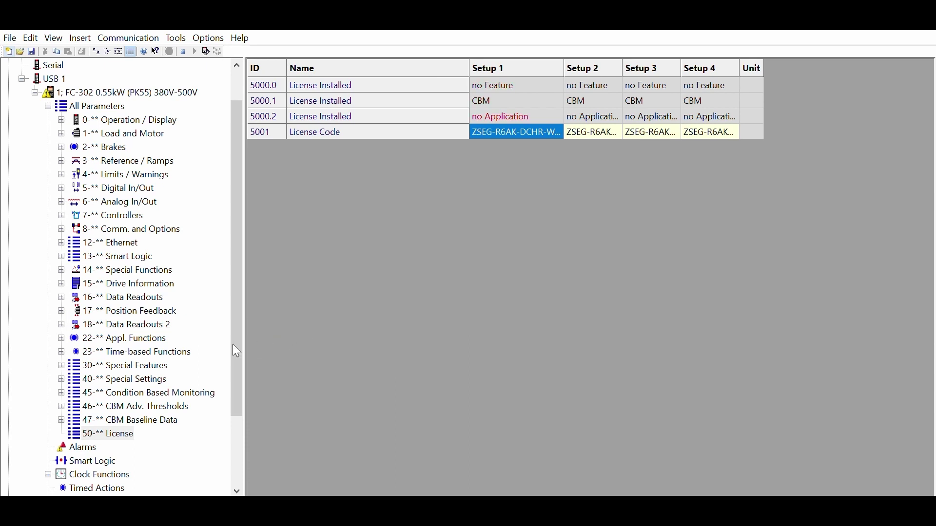
pyautogui.click(131, 392)
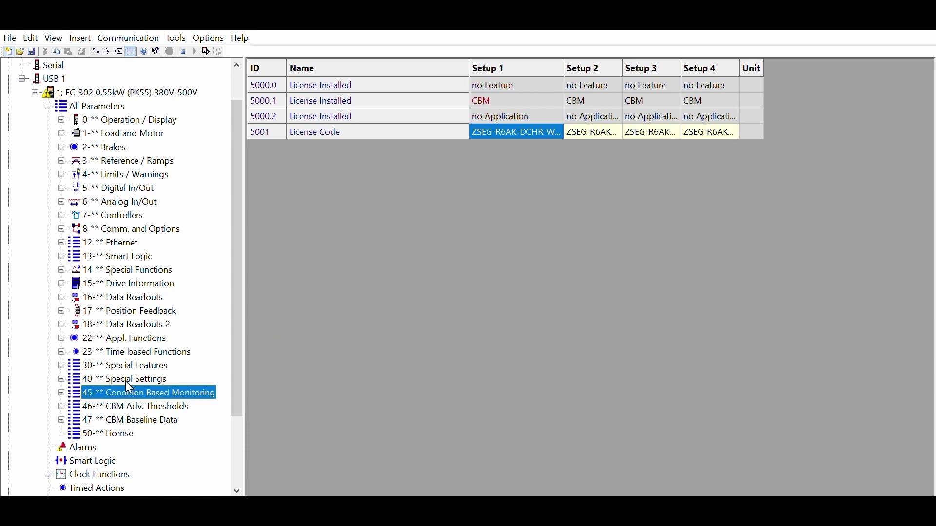
# Step: Review the 45-** Cockpit: Monitor, Cockpit: Actl Status and Actual Readouts parameters
pyautogui.click(61, 392)
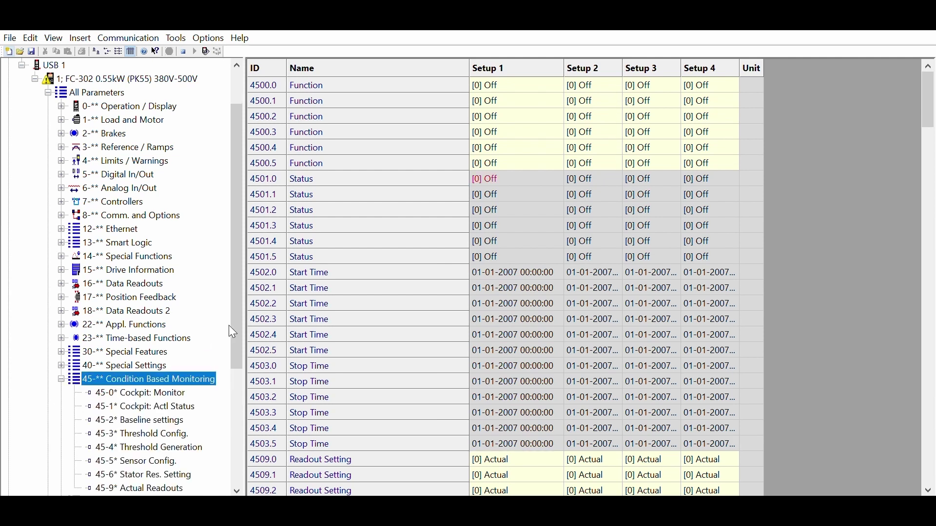
pyautogui.moveTo(234, 330); pyautogui.dragTo(241, 407)
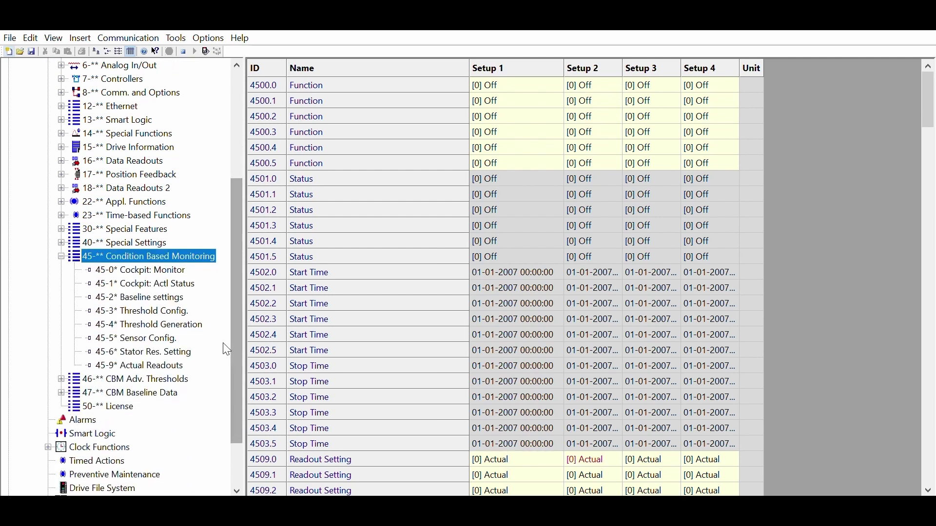
pyautogui.click(181, 265)
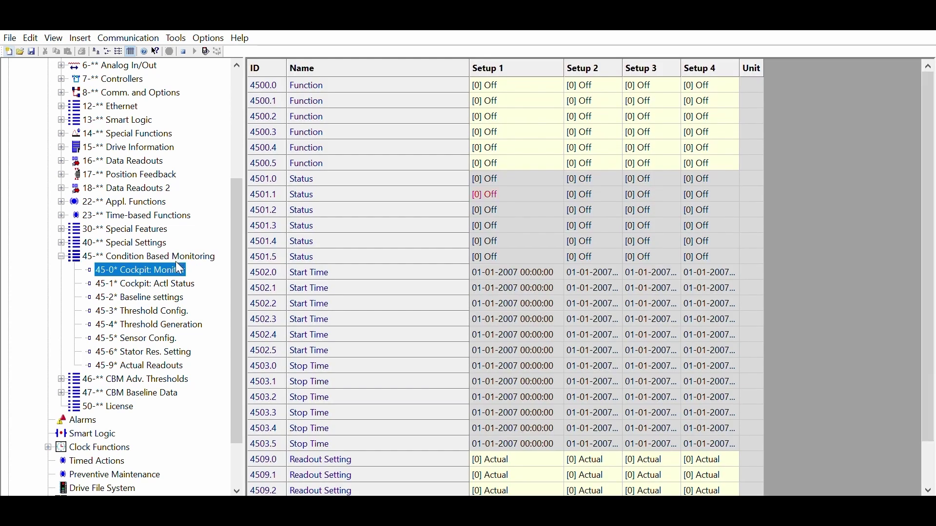
pyautogui.click(157, 282)
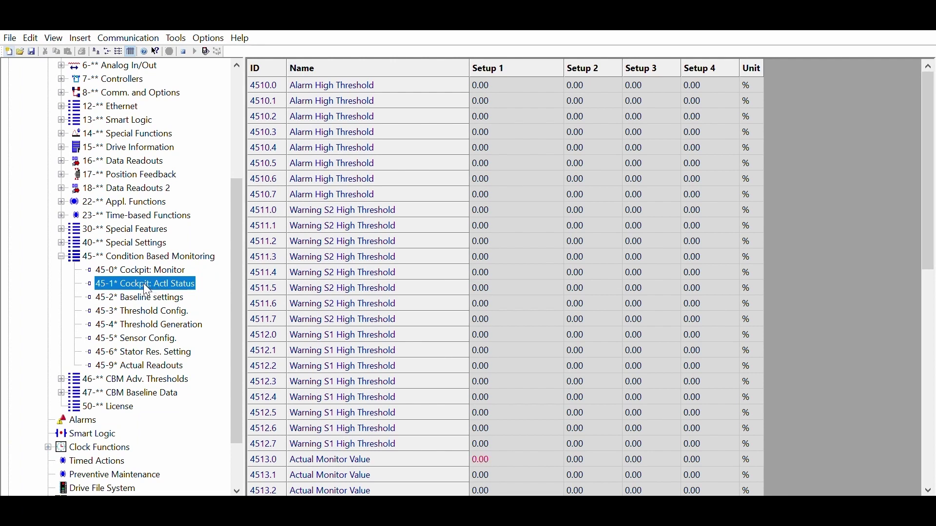
pyautogui.click(145, 364)
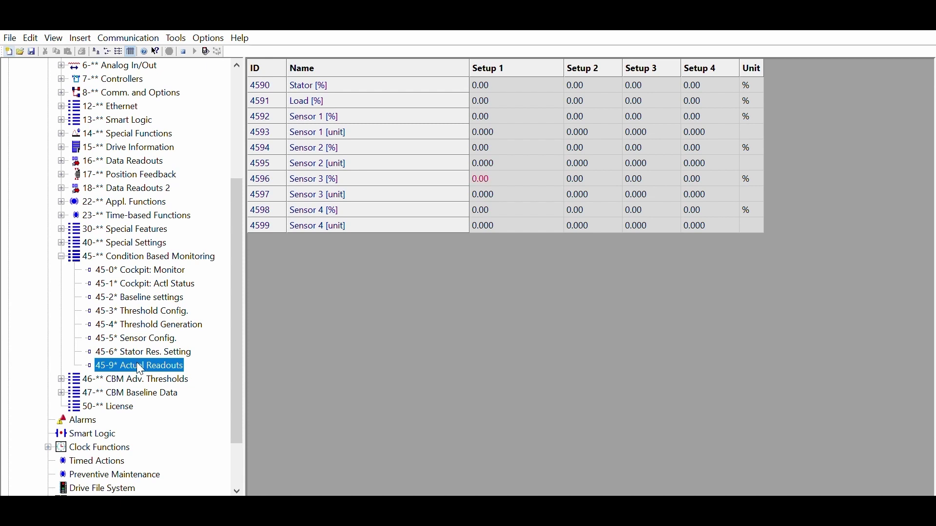
# Step: Expand and review the 46-** CBM Adv. Thresholds and 47-** CBM Baseline Data groups
pyautogui.click(61, 378)
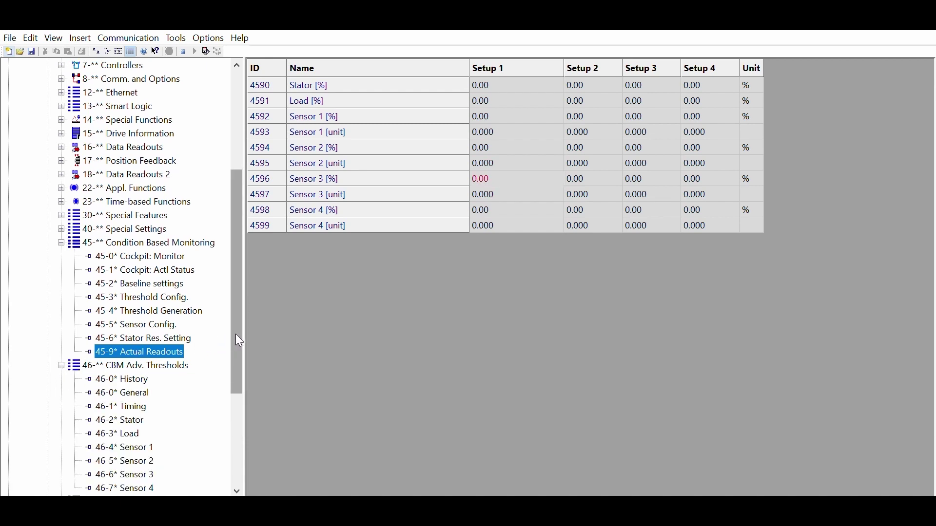
pyautogui.moveTo(239, 341); pyautogui.dragTo(236, 397)
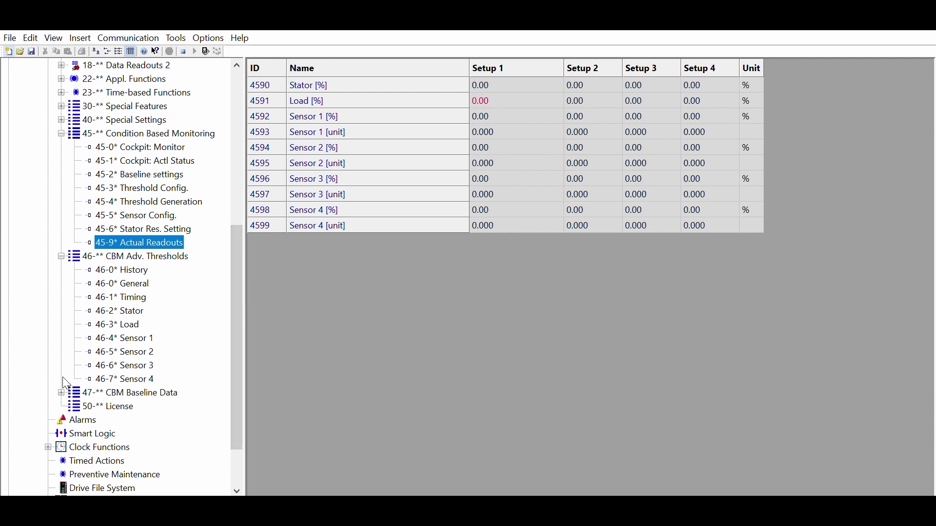
pyautogui.click(61, 393)
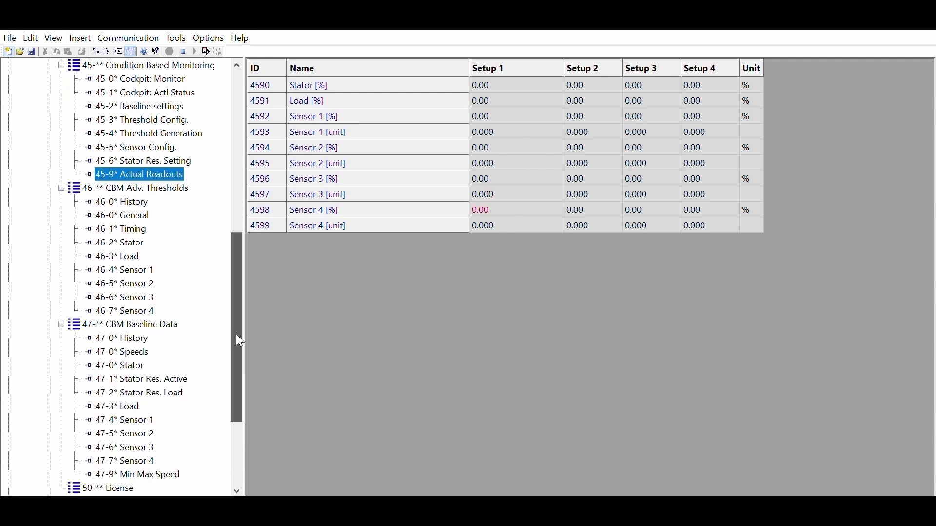
pyautogui.moveTo(240, 341); pyautogui.dragTo(240, 351)
pyautogui.click(165, 155)
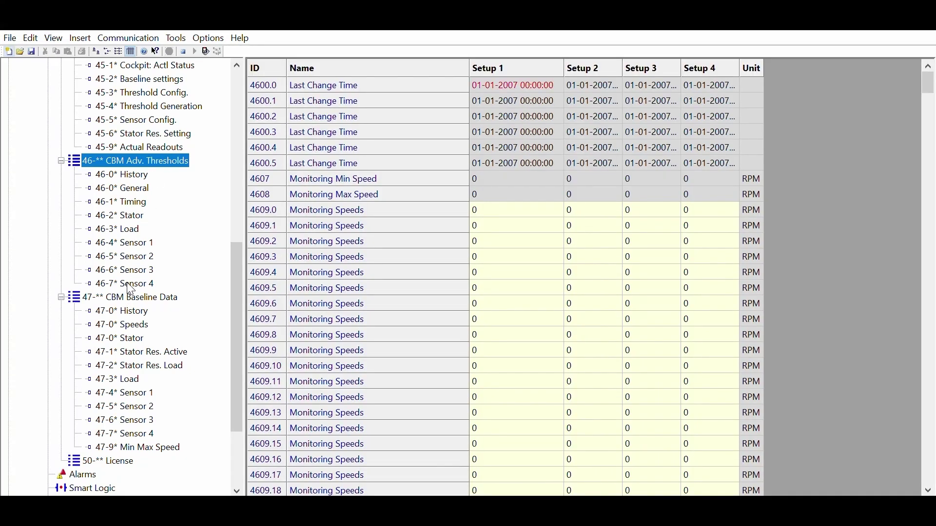
pyautogui.click(137, 296)
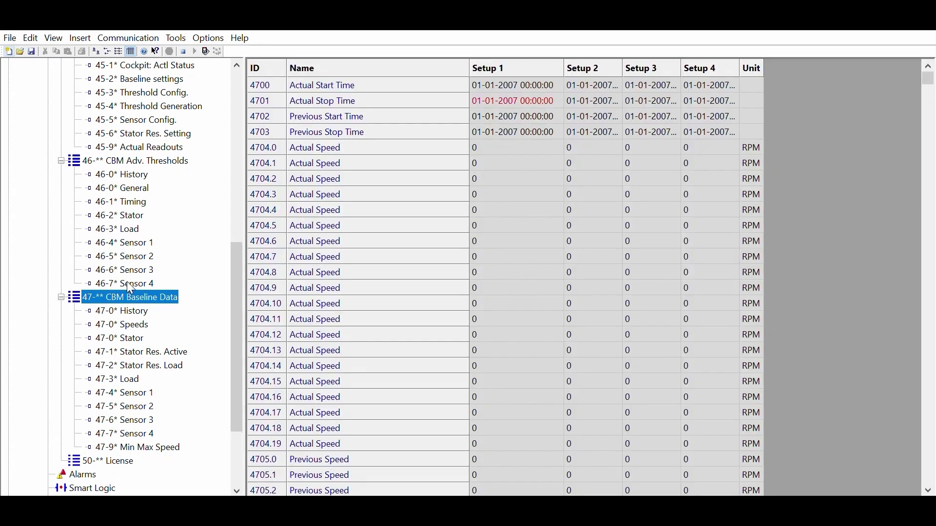
pyautogui.moveTo(241, 261); pyautogui.dragTo(159, 425)
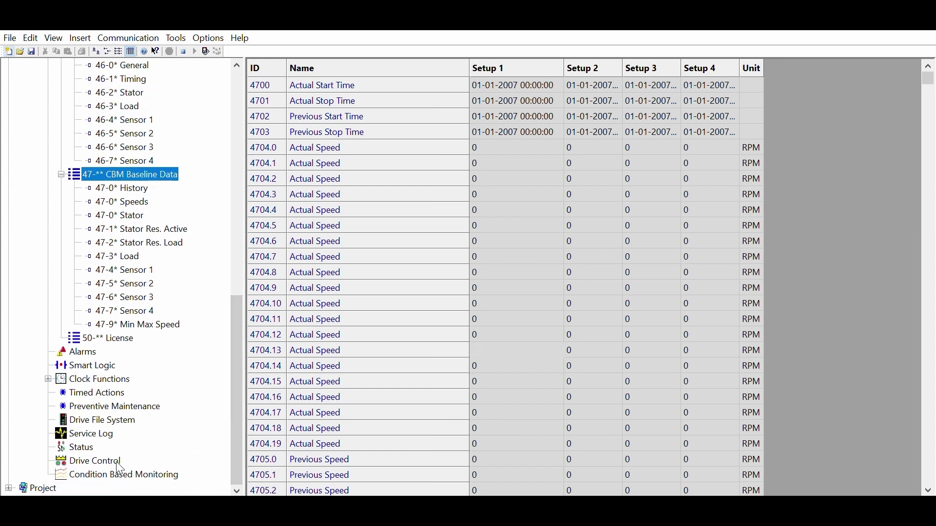
# Step: Open the Condition Based Monitoring tool page showing baseline status Not started
pyautogui.click(121, 473)
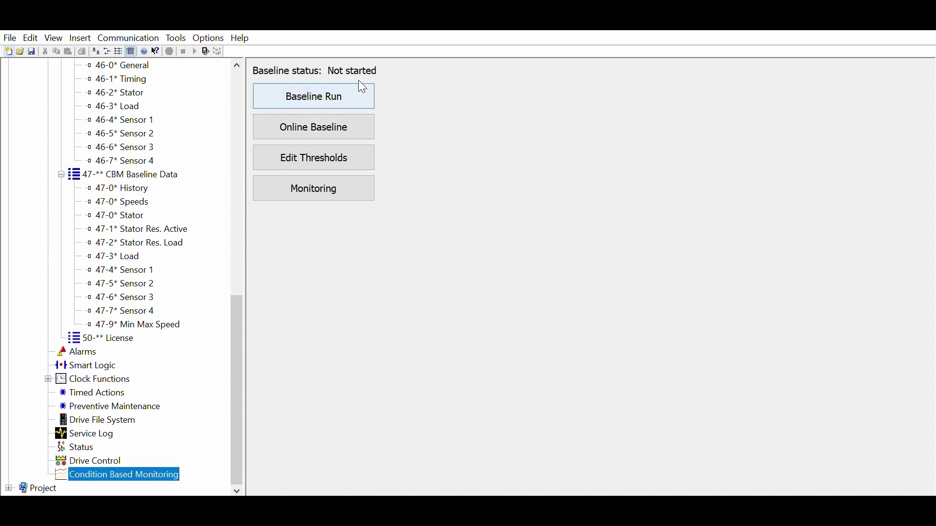
# Step: Start a new baseline with a speed range from 1800 to 3200
pyautogui.click(359, 84)
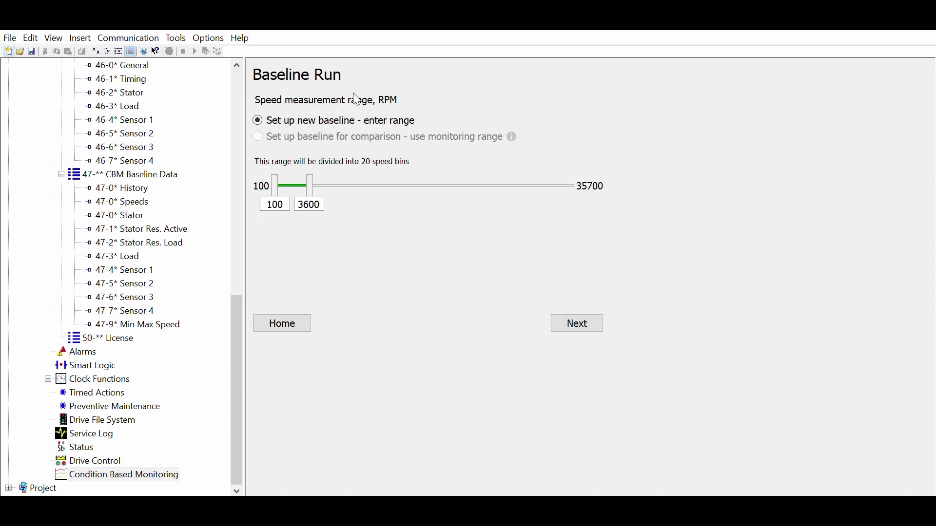
pyautogui.doubleClick(291, 197)
pyautogui.write('3200')
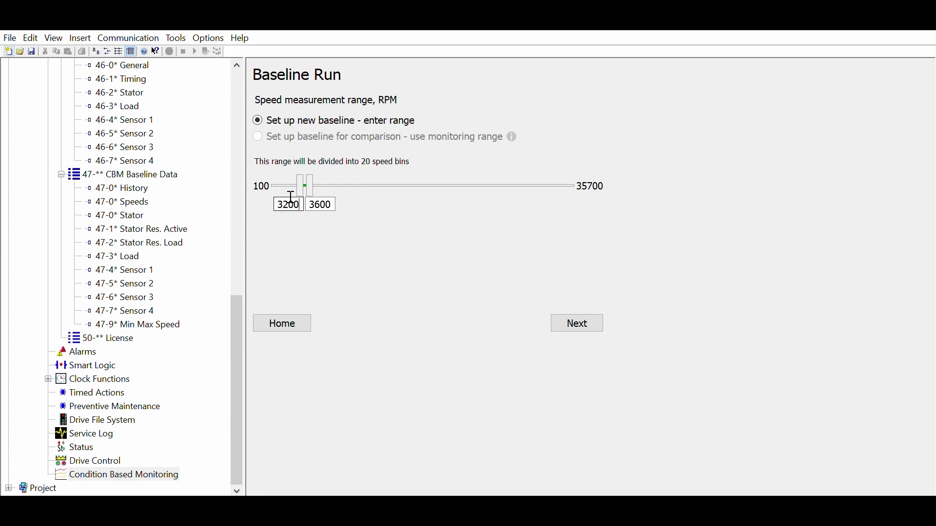
pyautogui.press('BackSpace')
pyautogui.press('BackSpace')
pyautogui.press('BackSpace')
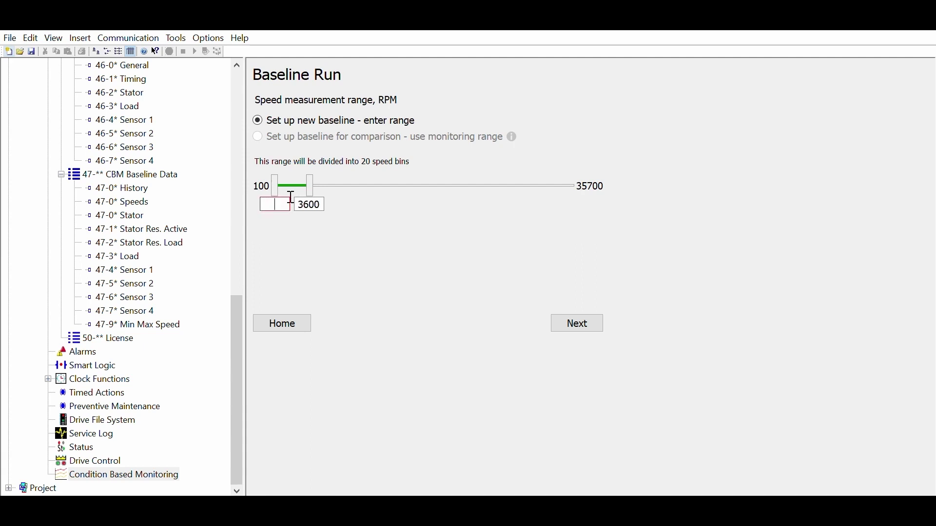
pyautogui.write('1800')
pyautogui.press('Tab')
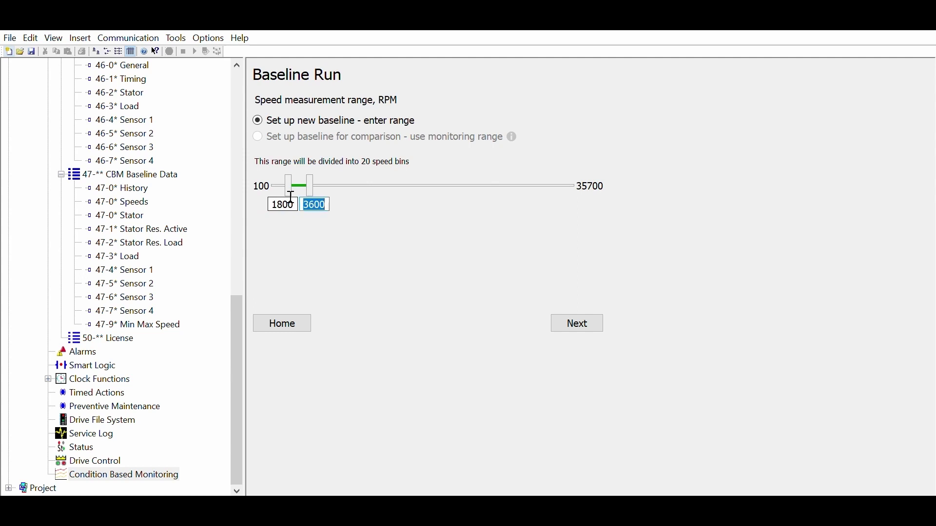
pyautogui.write('3200')
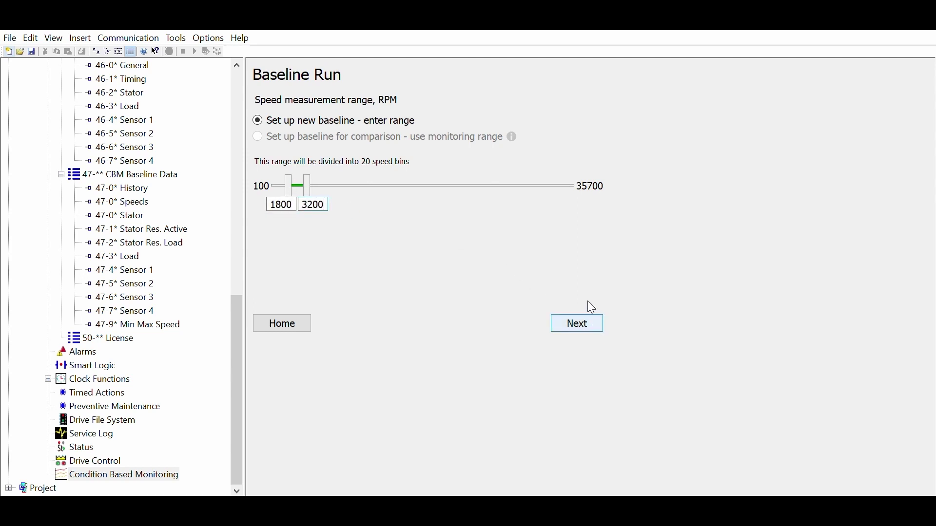
pyautogui.press('Return')
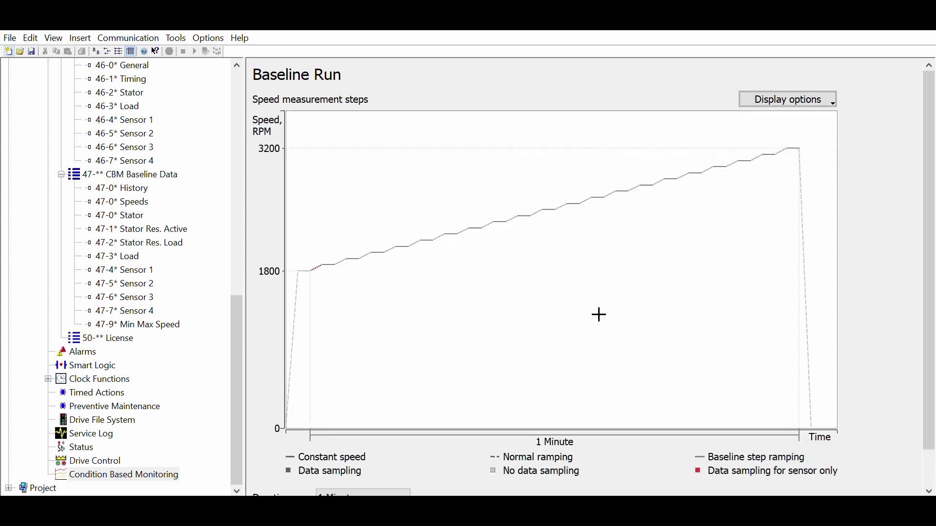
# Step: Set the baseline run duration to 2 Minutes and continue to sensor configuration
pyautogui.scroll(-1, 600, 314)
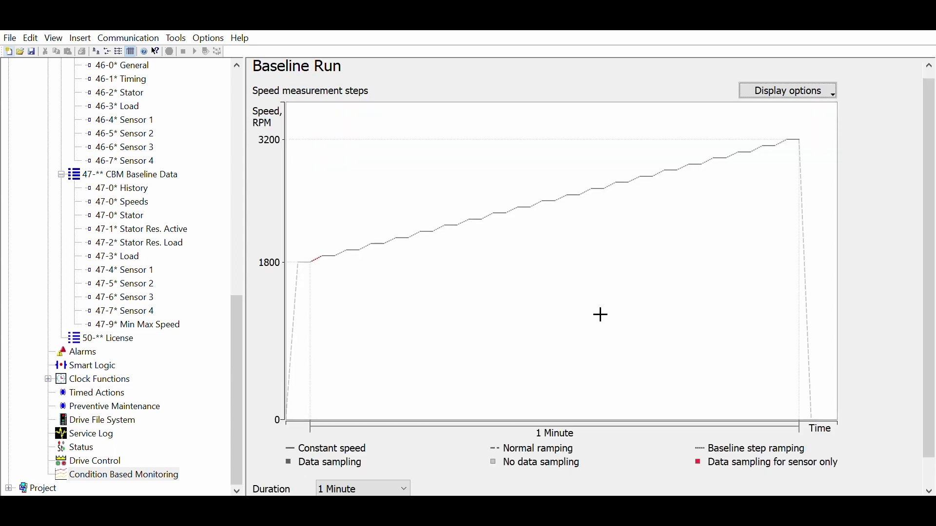
pyautogui.press('Down')
pyautogui.scroll(-3, 615, 449)
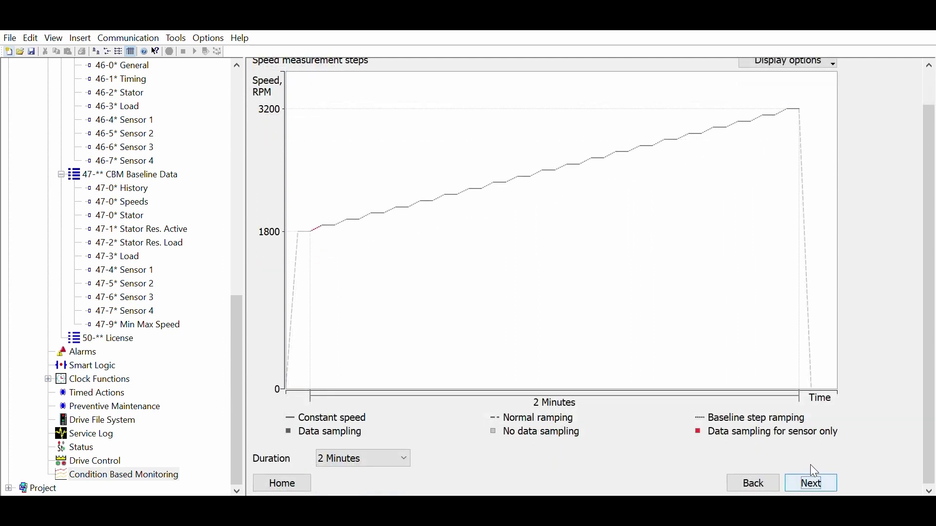
pyautogui.click(813, 477)
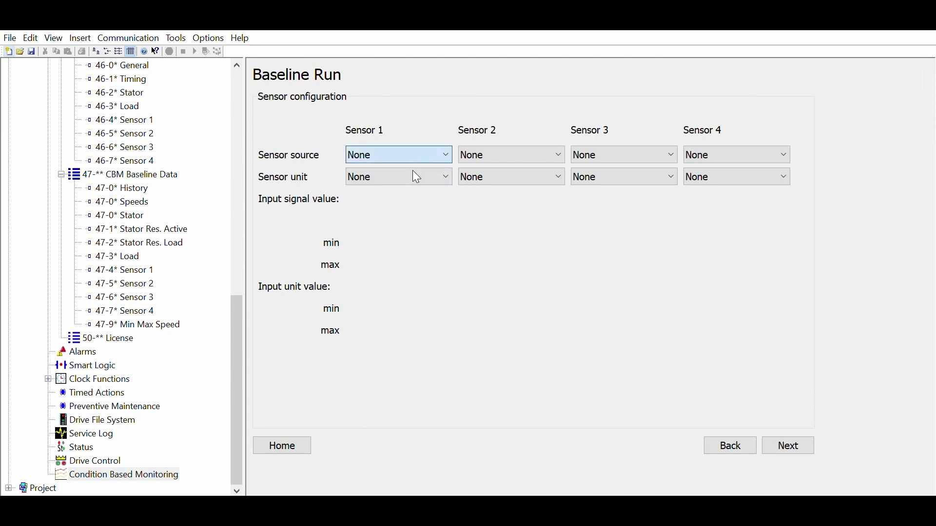
# Step: Set Sensor 1 to Analog Input 54 in mm/s, mapping 4–20 current to 0–25
pyautogui.press('Down')
pyautogui.press('Down')
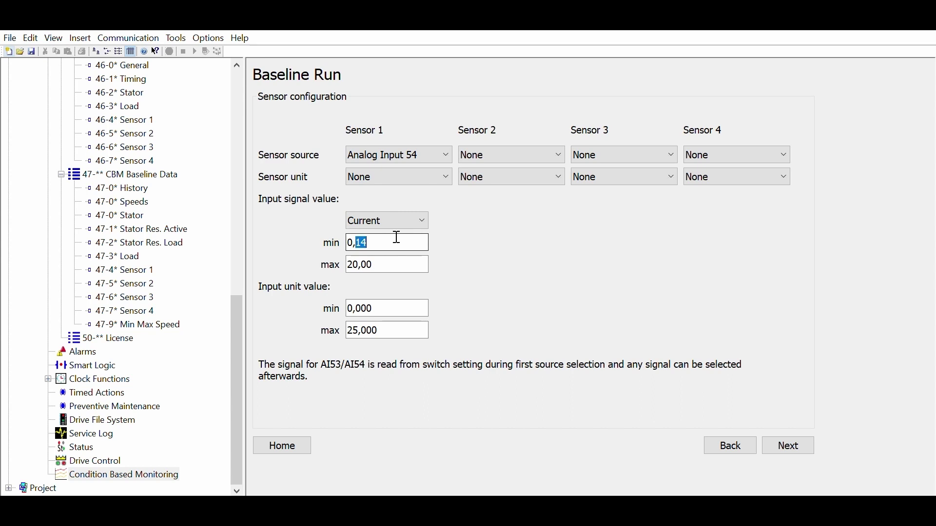
pyautogui.write('4')
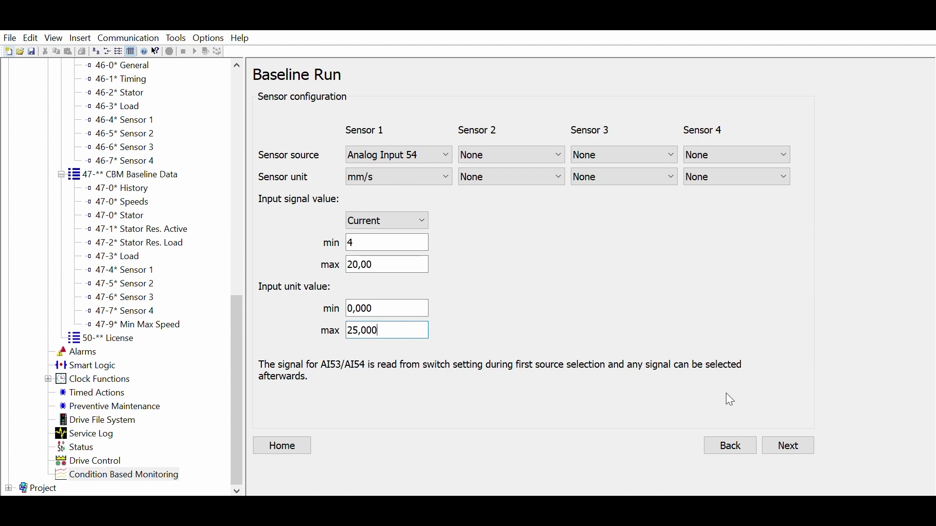
pyautogui.click(802, 431)
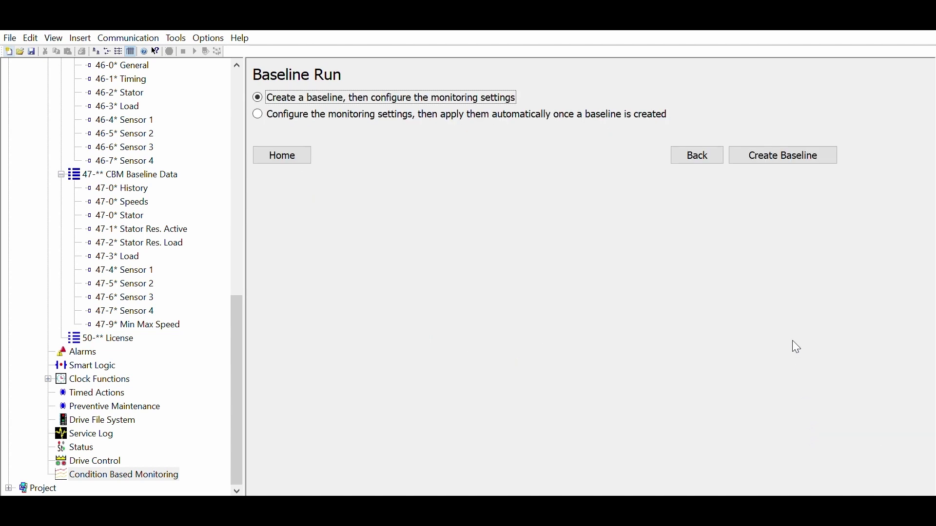
# Step: Create the baseline and, once it reaches 100%, proceed to the Thresholds page
pyautogui.click(783, 155)
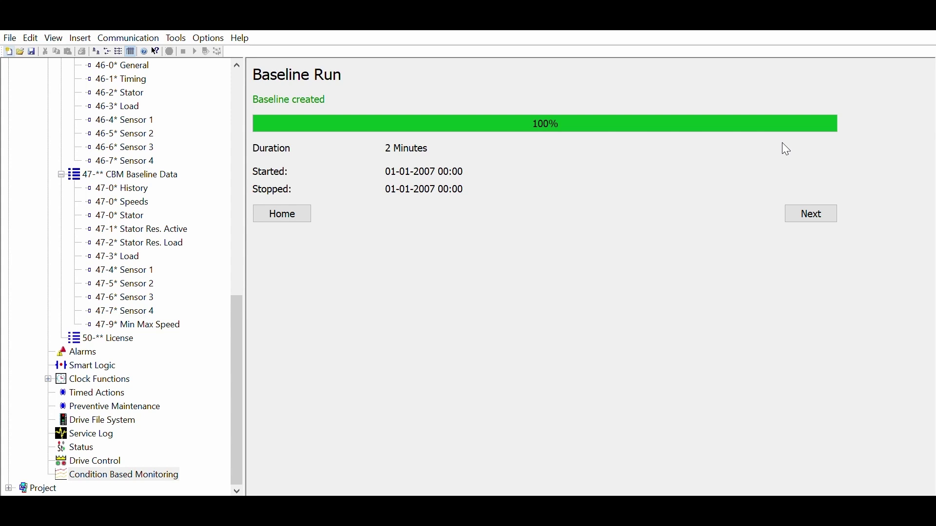
pyautogui.click(821, 202)
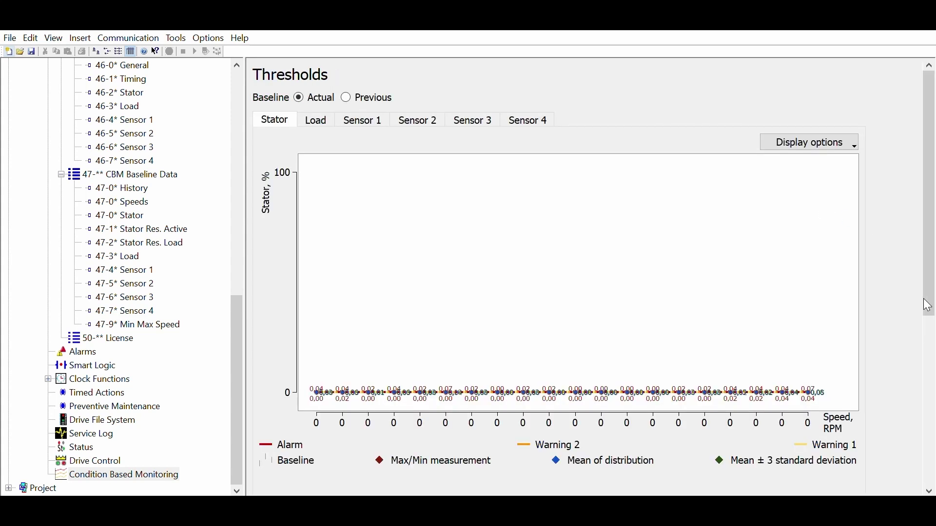
# Step: Set the Stator alarm time to 30 s and warning 2 time to 20 s
pyautogui.moveTo(930, 308); pyautogui.dragTo(930, 419)
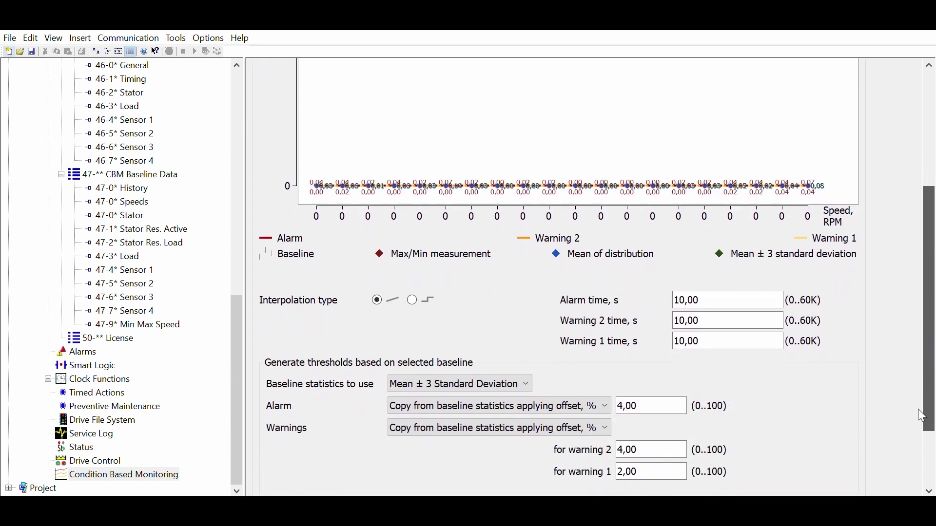
pyautogui.tripleClick(733, 296)
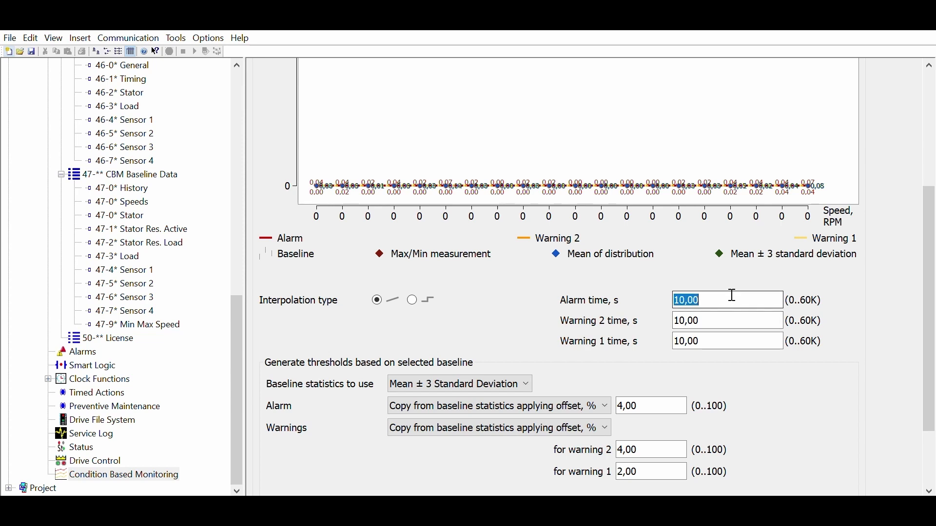
pyautogui.write('30')
pyautogui.press('Return')
pyautogui.doubleClick(725, 315)
pyautogui.tripleClick(725, 316)
pyautogui.write('20')
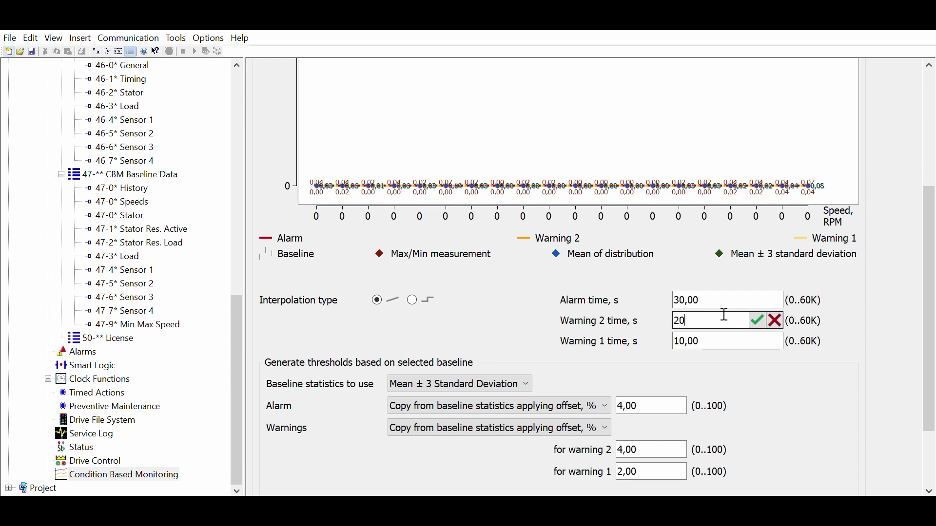
pyautogui.press('Return')
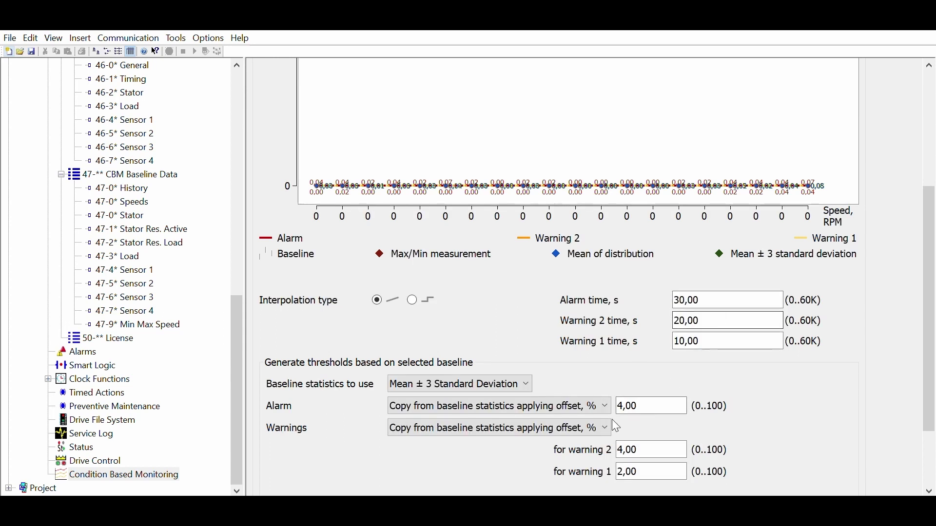
# Step: Raise the Stator alarm offset to 8%
pyautogui.scroll(-3, 551, 449)
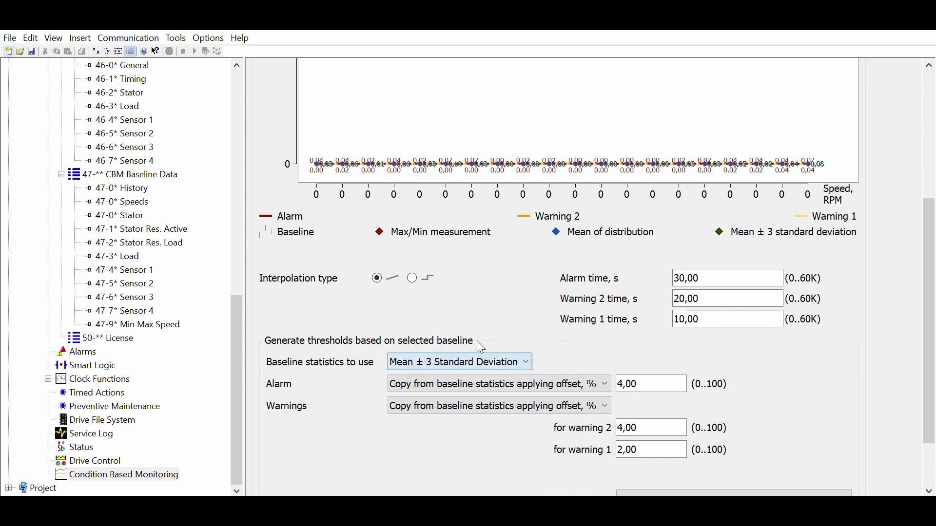
pyautogui.scroll(1, 464, 365)
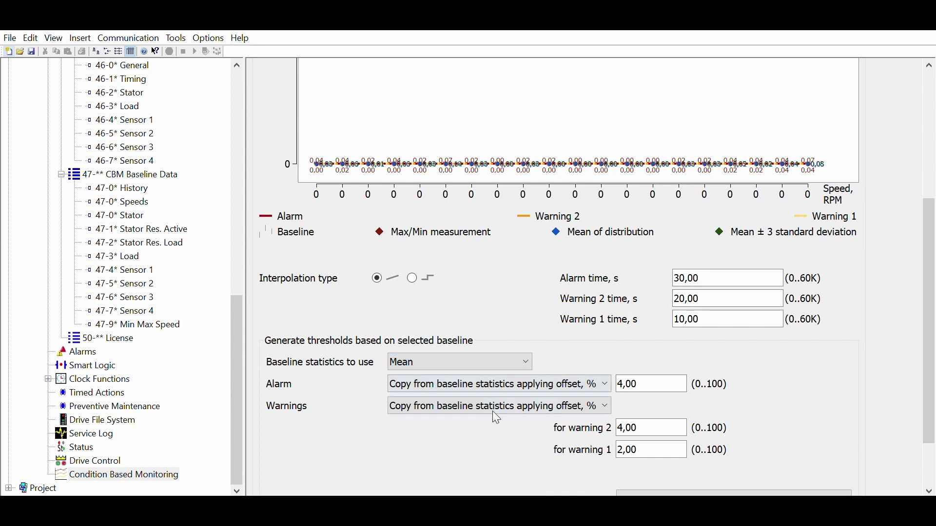
pyautogui.scroll(-5, 495, 431)
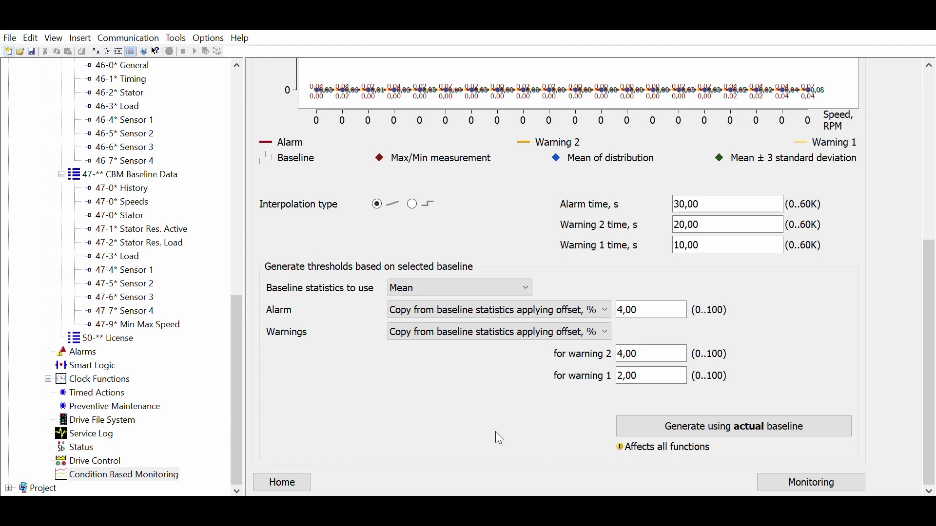
pyautogui.tripleClick(659, 302)
pyautogui.write('8')
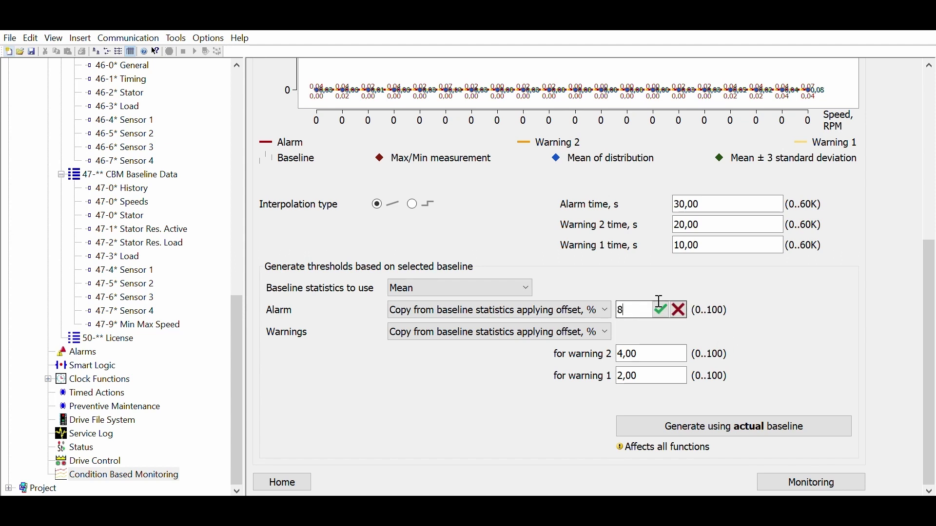
pyautogui.click(660, 308)
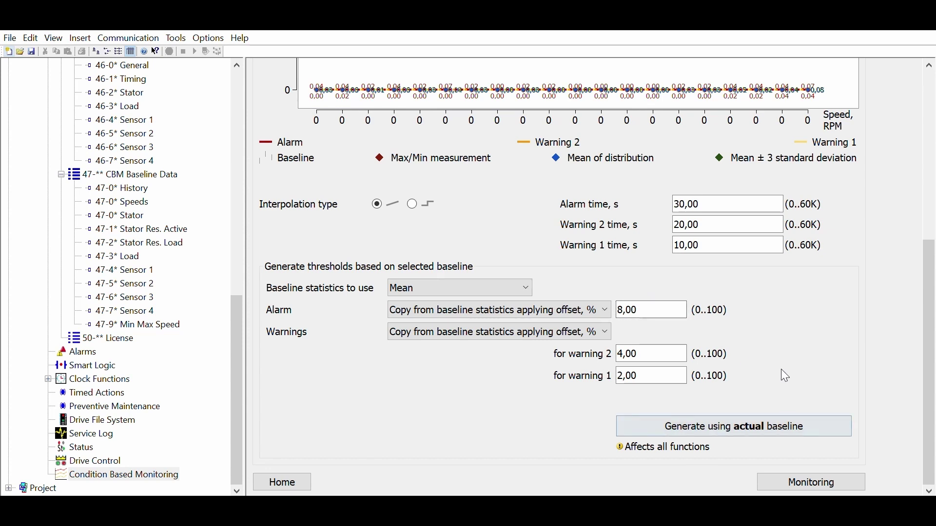
pyautogui.scroll(5, 781, 326)
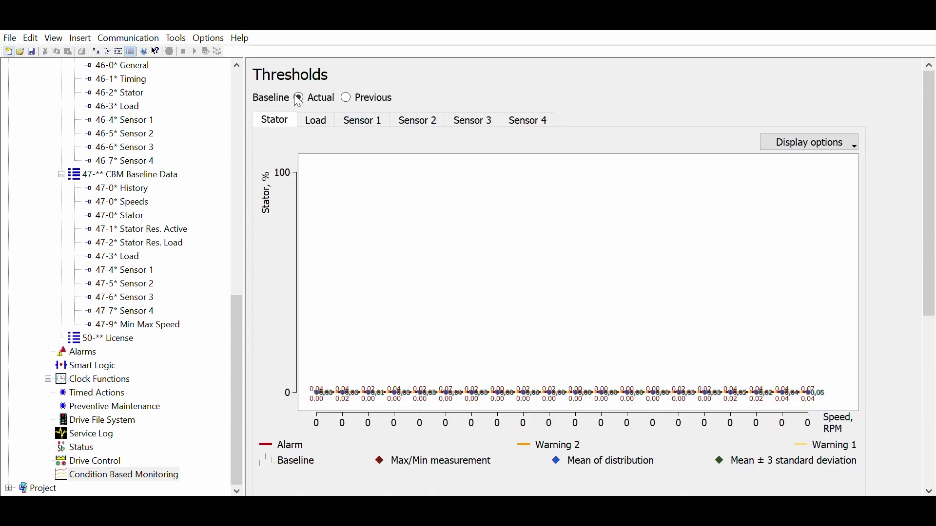
# Step: Show the Load thresholds and set the alarm high value to 30
pyautogui.click(316, 118)
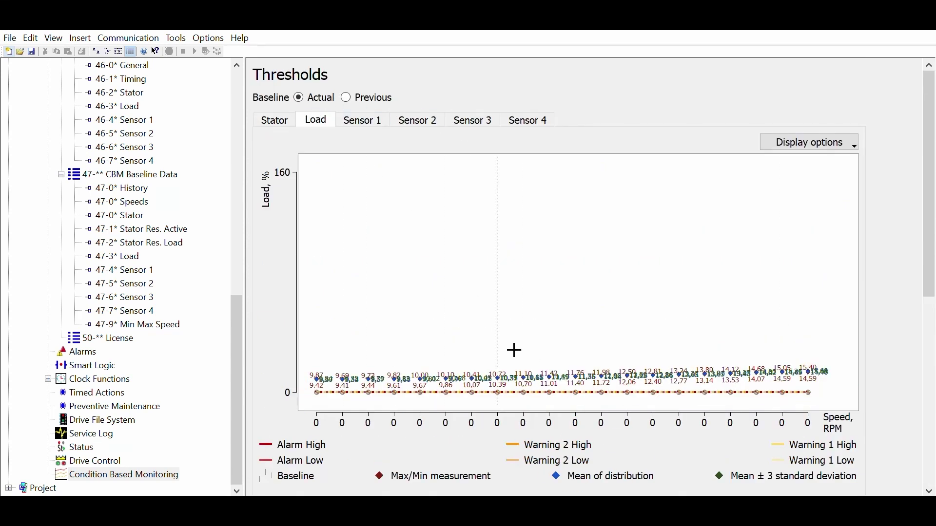
pyautogui.scroll(-2, 642, 448)
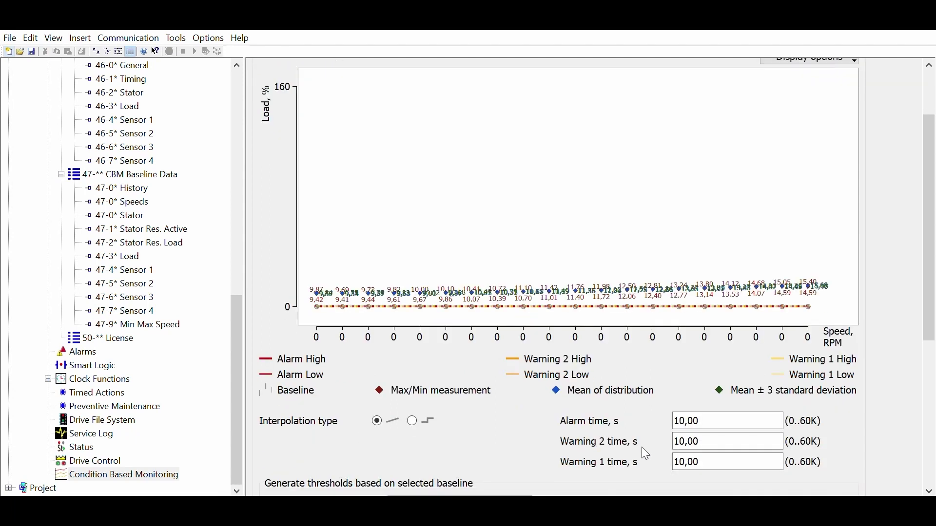
pyautogui.scroll(-4, 641, 447)
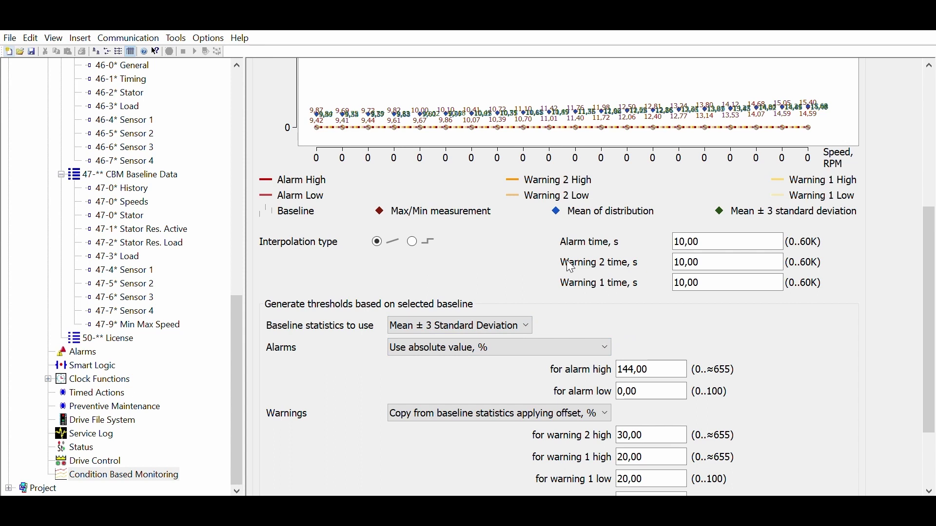
pyautogui.scroll(-1, 567, 196)
pyautogui.scroll(-1, 570, 200)
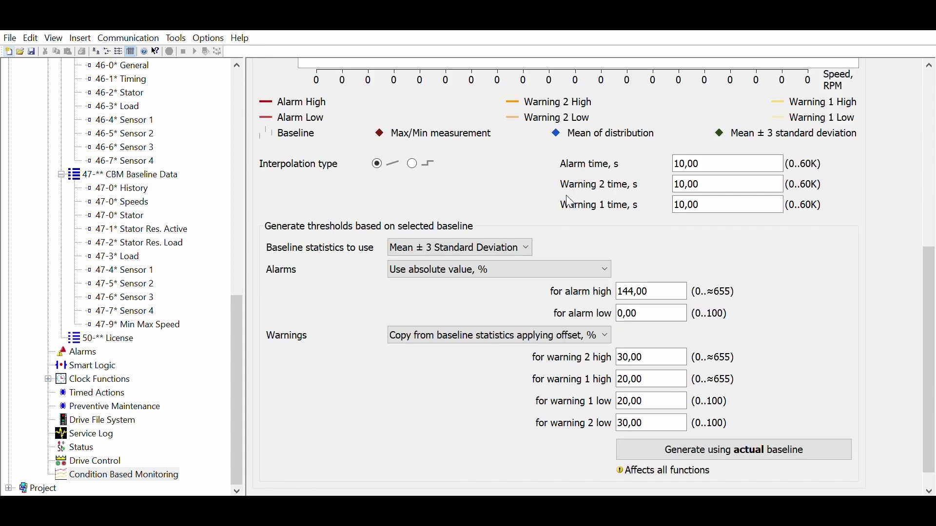
pyautogui.doubleClick(650, 285)
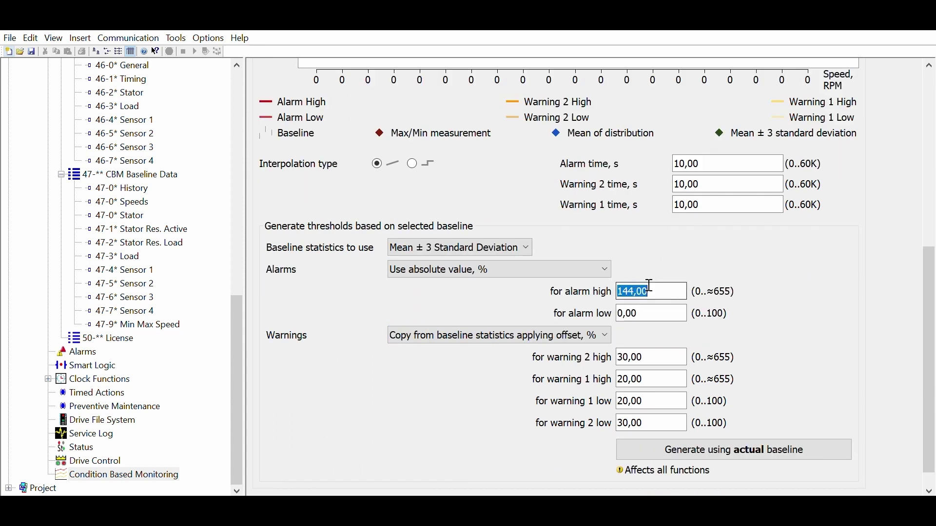
pyautogui.write('30')
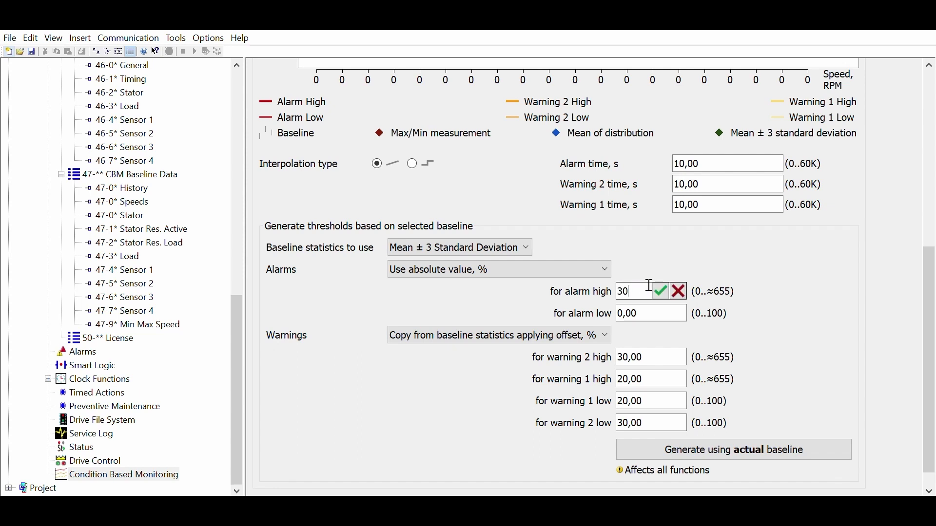
pyautogui.press('Return')
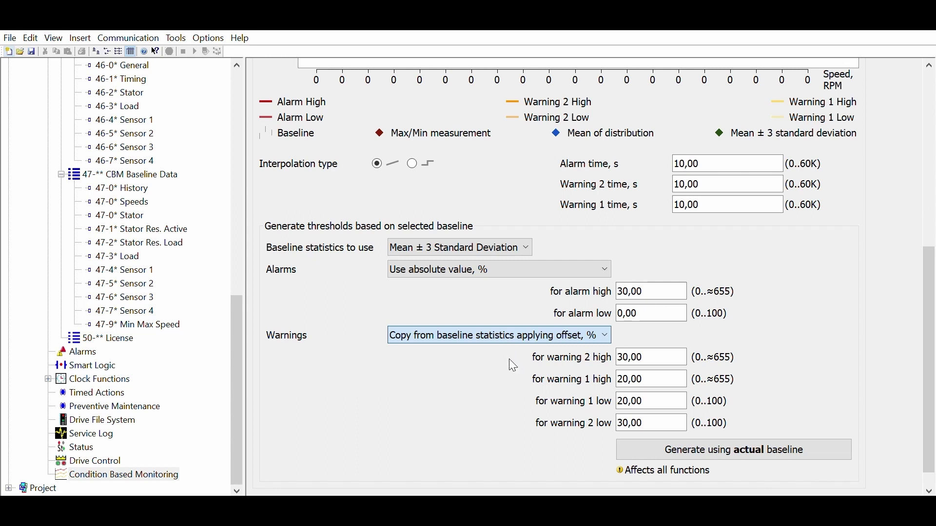
# Step: Copy Load warnings from baseline statistics with factors 1,20, 1,10, 0,90 and 0,80
pyautogui.press('Down')
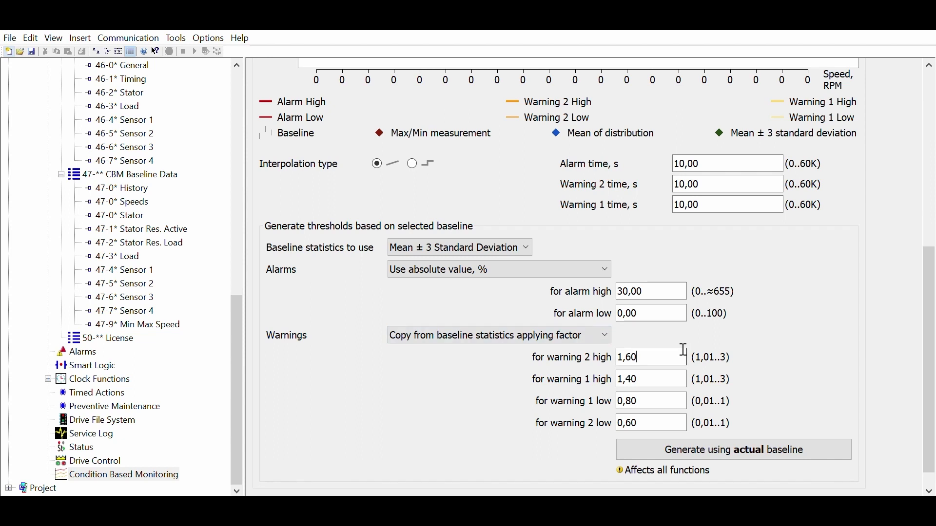
pyautogui.press('BackSpace')
pyautogui.press('BackSpace')
pyautogui.write('20')
pyautogui.press('Return')
pyautogui.press('Tab')
pyautogui.press('BackSpace')
pyautogui.press('BackSpace')
pyautogui.write('1')
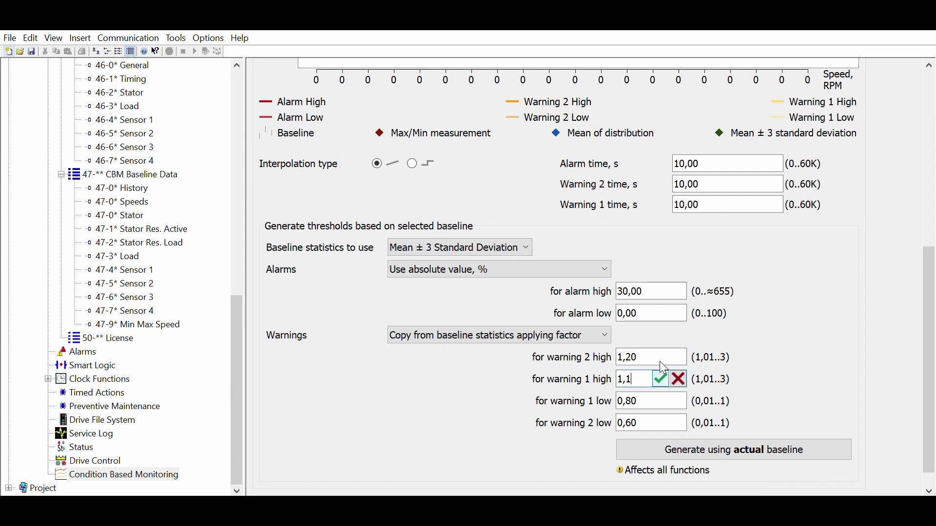
pyautogui.write('0')
pyautogui.press('Return')
pyautogui.press('Tab')
pyautogui.press('BackSpace')
pyautogui.write('90')
pyautogui.press('Return')
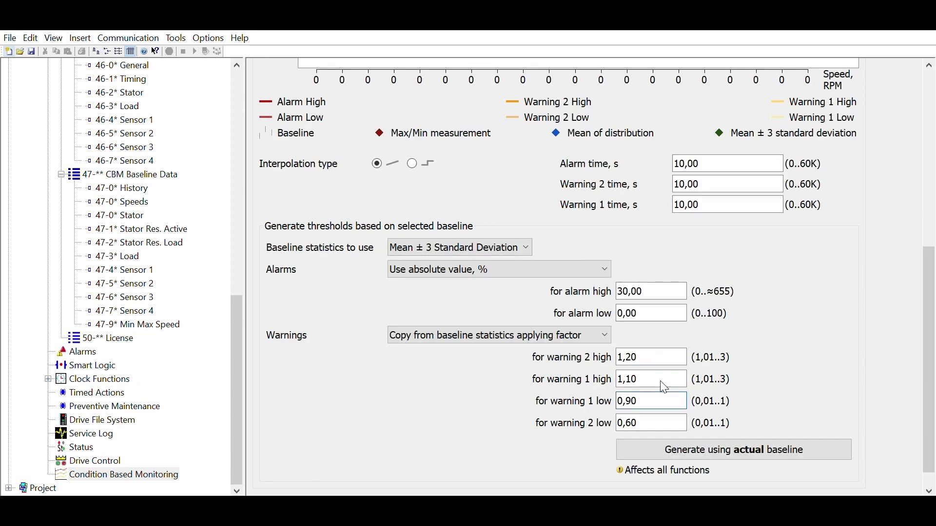
pyautogui.press('Tab')
pyautogui.press('BackSpace')
pyautogui.write('80')
pyautogui.press('Return')
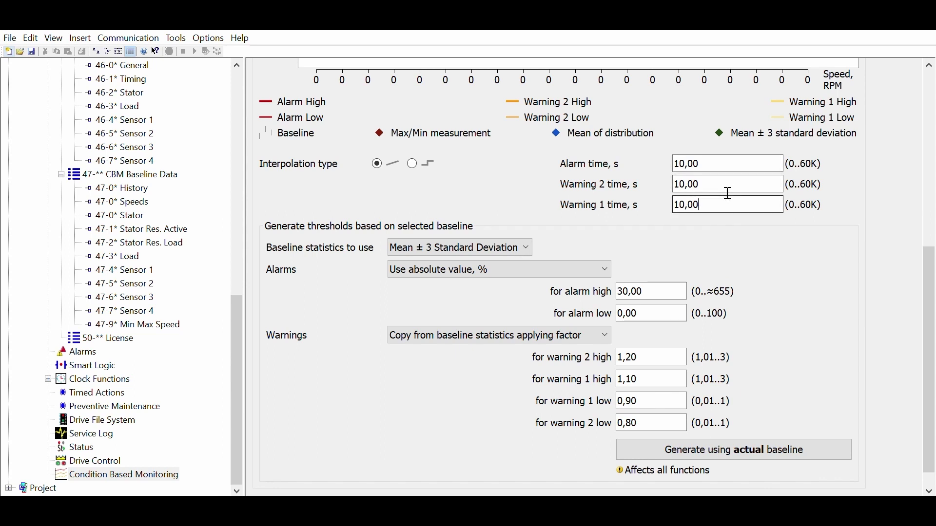
# Step: Set the Load Warning 1 time to 5,00 seconds
pyautogui.hotkey('shift', 'Left')
pyautogui.hotkey('shift', 'Left')
pyautogui.hotkey('shift', 'Left')
pyautogui.hotkey('shift', 'Left')
pyautogui.hotkey('shift', 'Left')
pyautogui.write('5,00')
pyautogui.scroll(5, 797, 284)
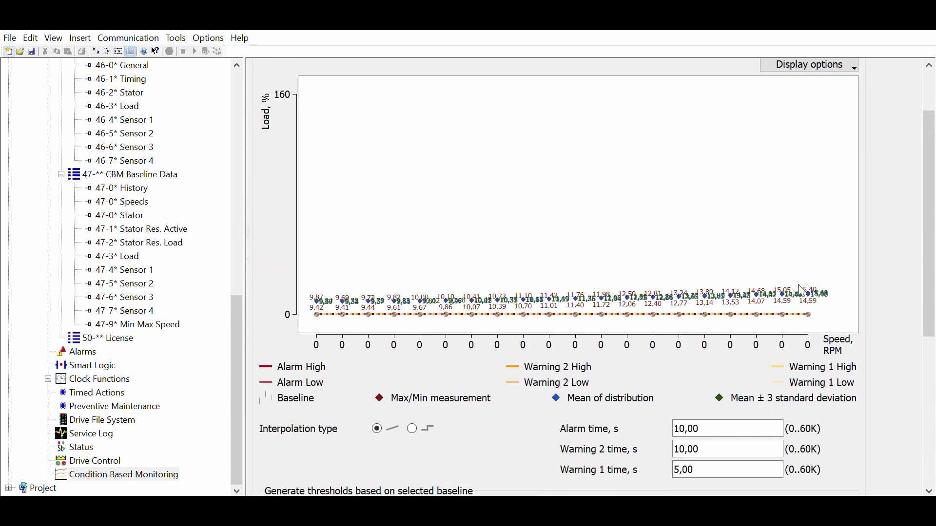
pyautogui.scroll(2, 800, 290)
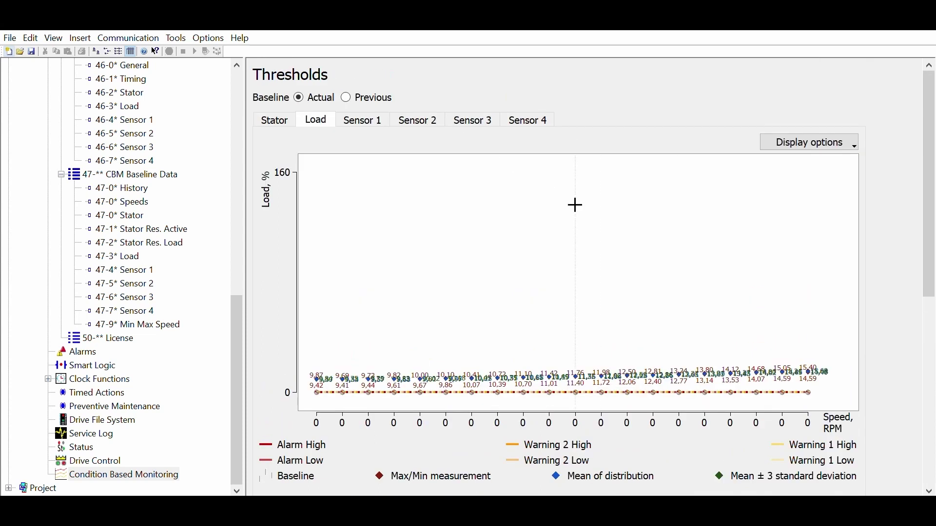
pyautogui.scroll(-7, 576, 204)
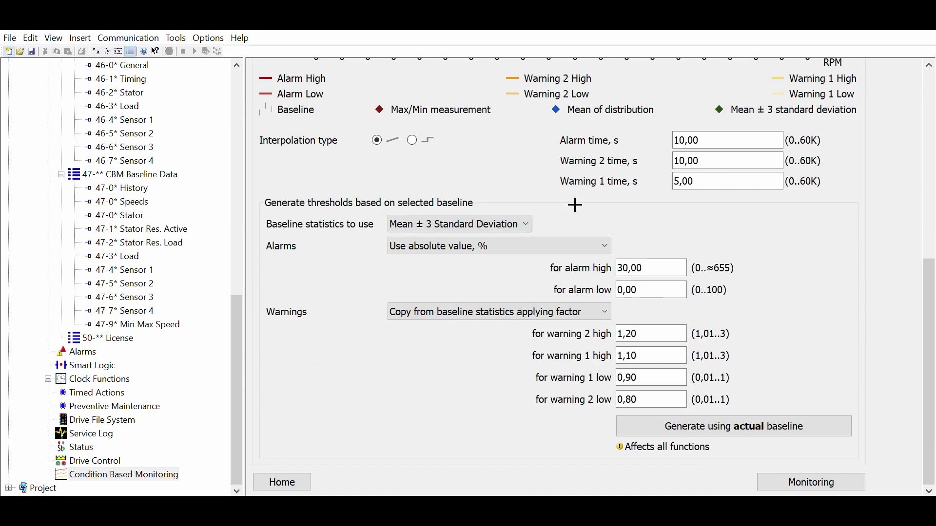
# Step: Generate thresholds from the actual baseline and review the alarm and warning lines across 1870–3200 RPM
pyautogui.click(817, 418)
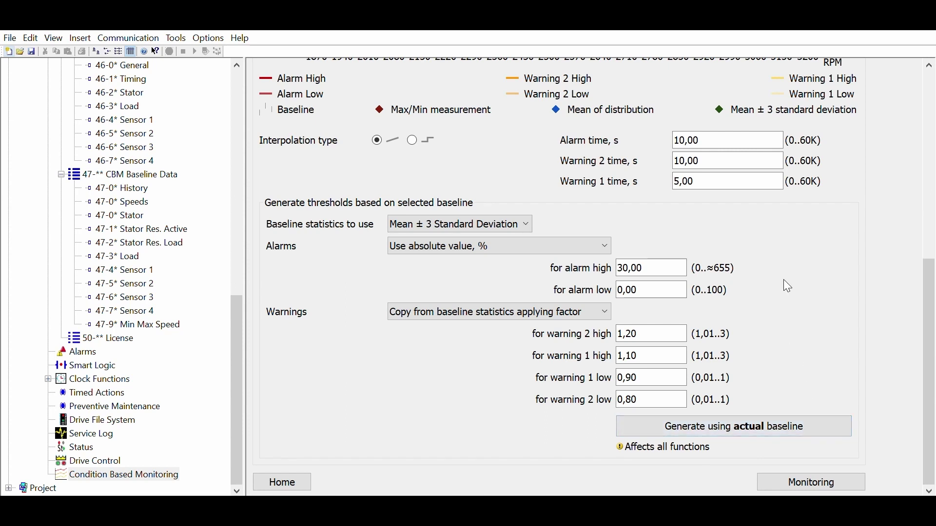
pyautogui.scroll(4, 783, 280)
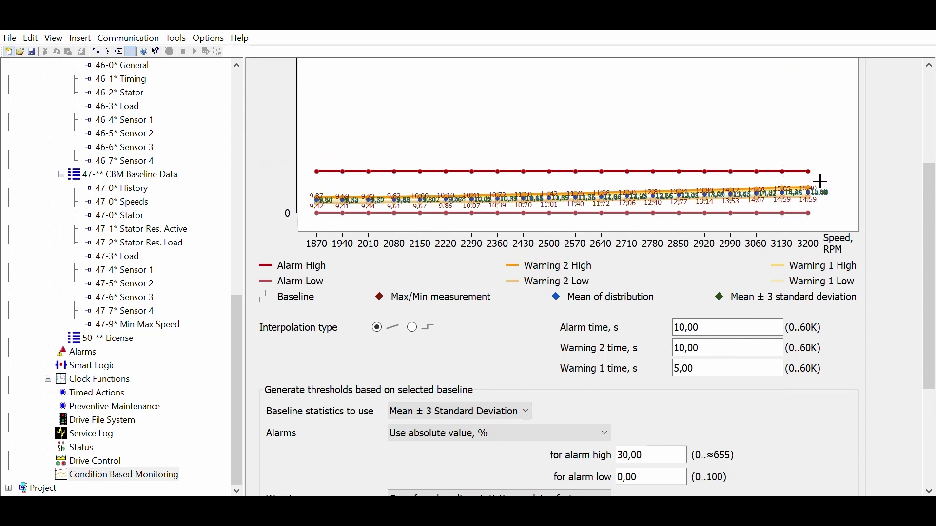
pyautogui.moveTo(822, 185)
pyautogui.scroll(-2, 769, 265)
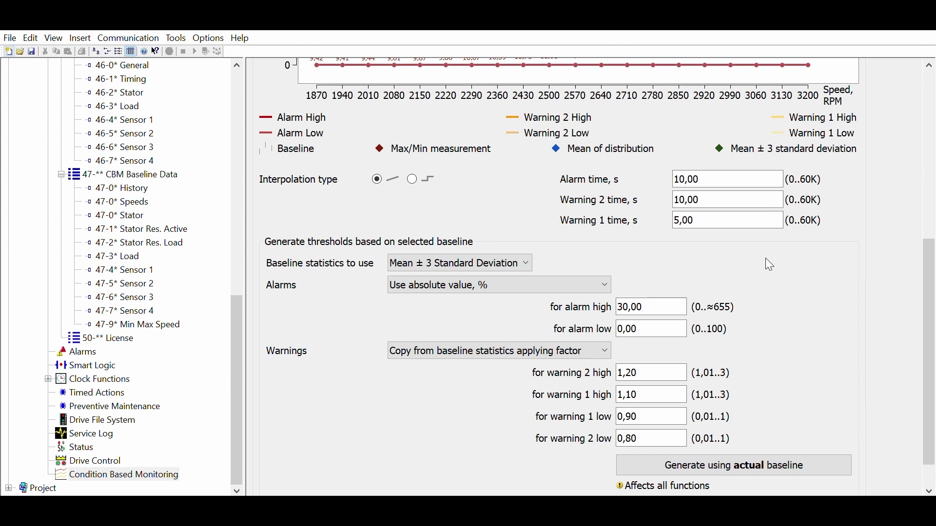
pyautogui.scroll(8, 765, 258)
# Step: On the Sensor 1 thresholds, set the Alarm time to 30 seconds
pyautogui.click(385, 118)
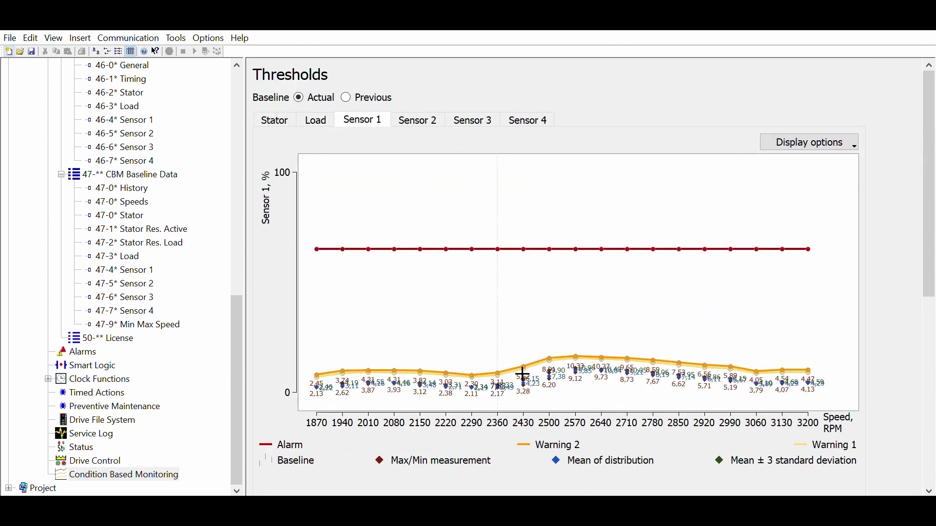
pyautogui.scroll(-7, 528, 436)
pyautogui.scroll(-1, 529, 438)
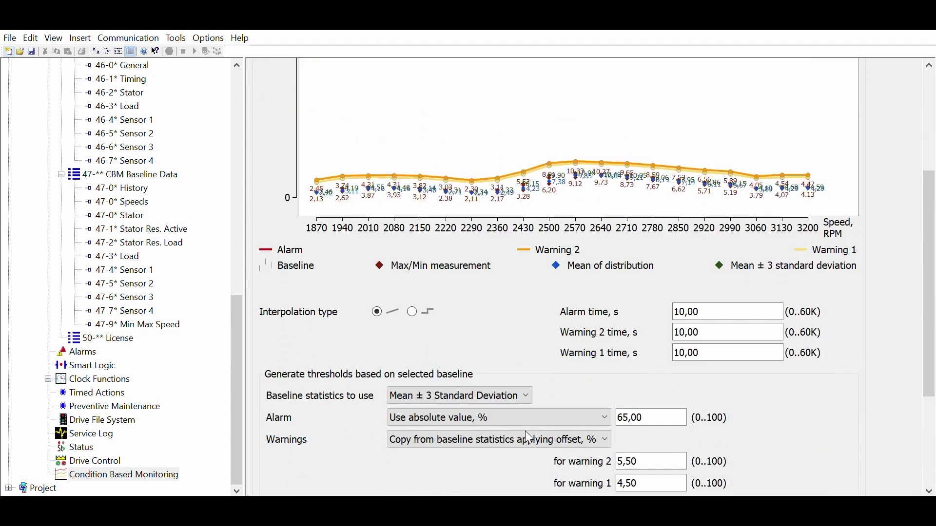
pyautogui.doubleClick(727, 321)
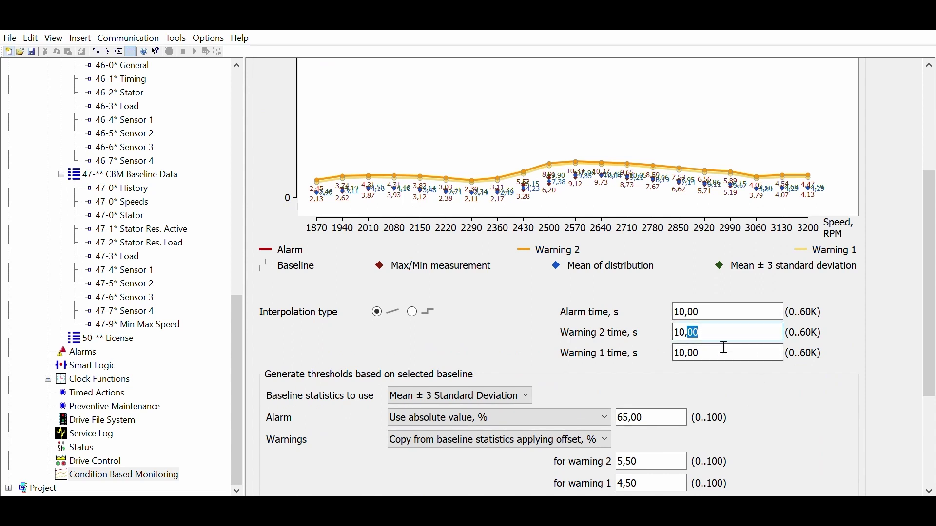
pyautogui.tripleClick(724, 309)
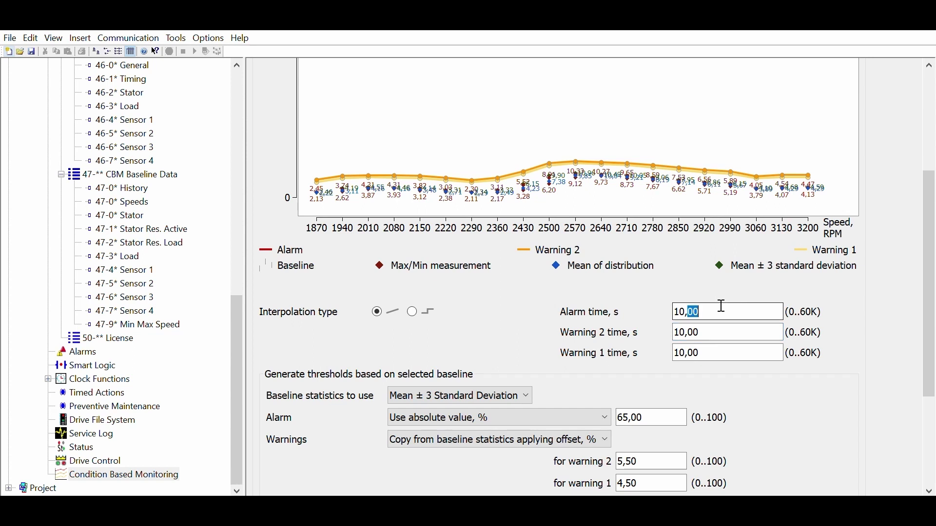
pyautogui.write('30')
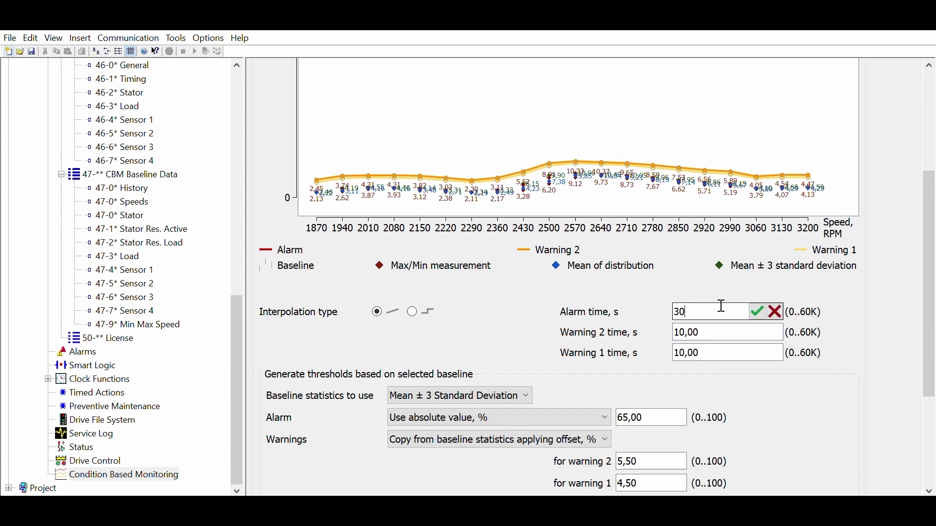
pyautogui.press('Return')
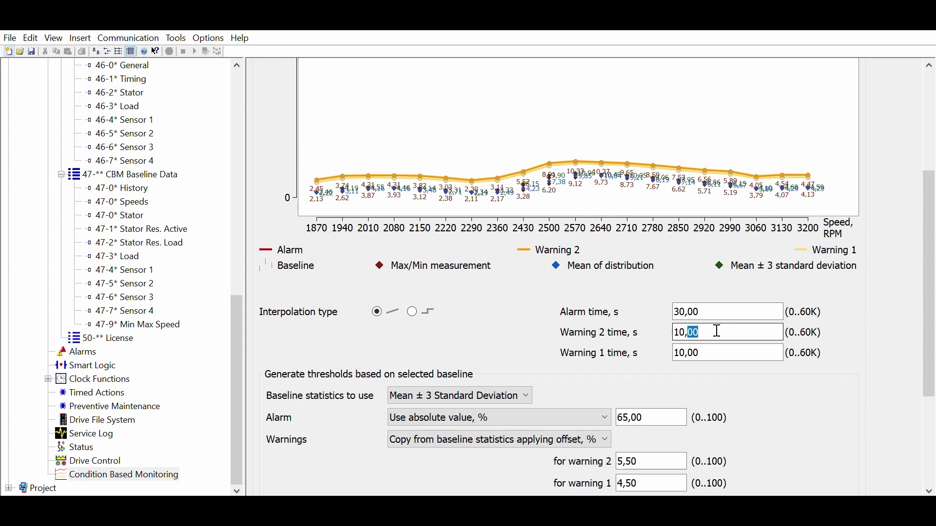
# Step: Set the Warning 2 time to 5 seconds and the Warning 1 time to 3 seconds
pyautogui.tripleClick(722, 332)
pyautogui.write('5')
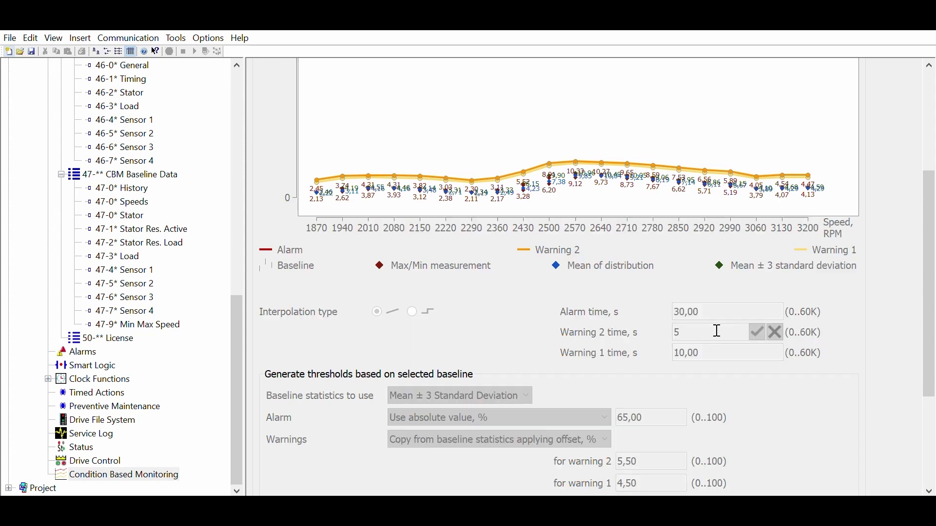
pyautogui.press('Return')
pyautogui.doubleClick(725, 344)
pyautogui.tripleClick(724, 342)
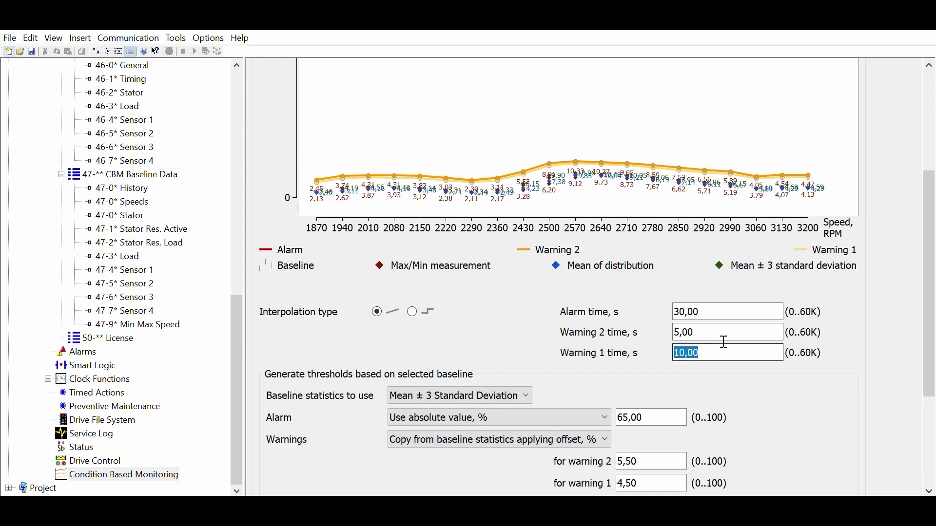
pyautogui.write('3')
pyautogui.press('Return')
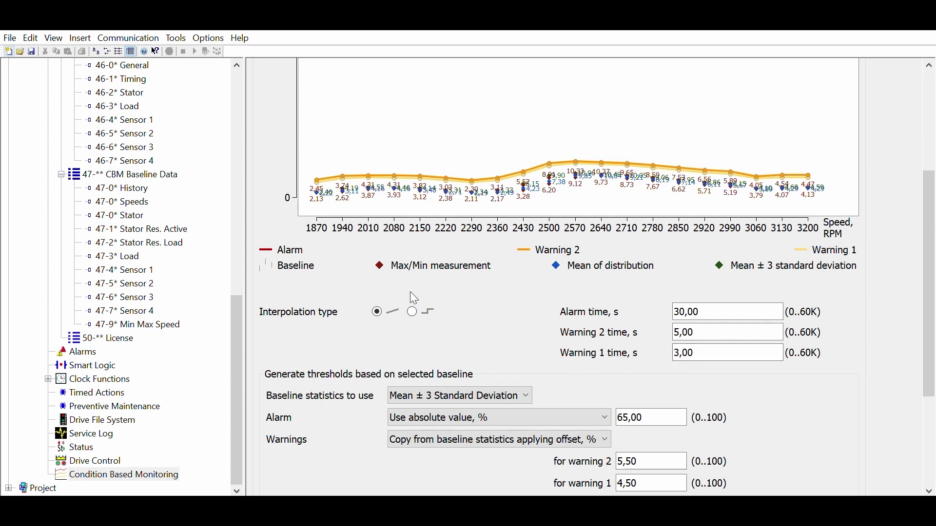
# Step: Choose step interpolation, Maximum / Minimum statistics and warnings applying a factor to the baseline
pyautogui.press('Right')
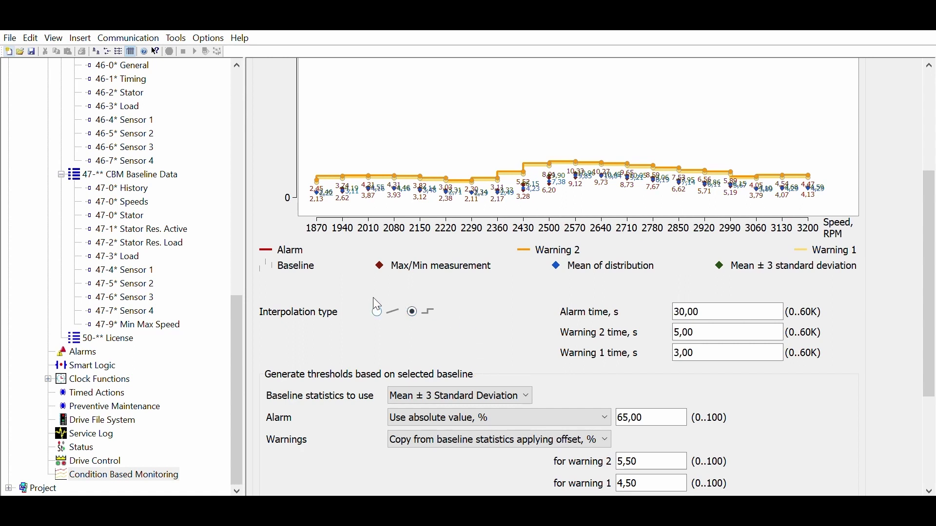
pyautogui.press('Right')
pyautogui.press('Right')
pyautogui.scroll(-1, 460, 308)
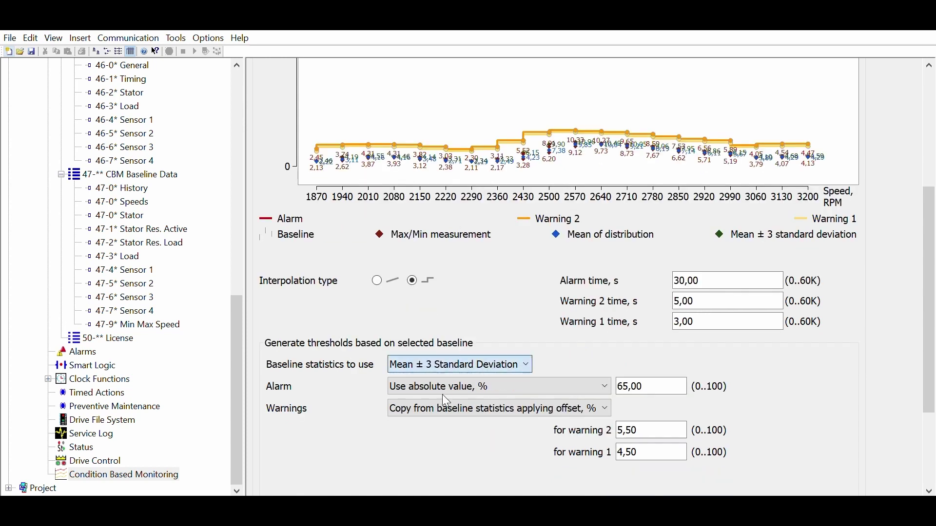
pyautogui.scroll(2, 447, 385)
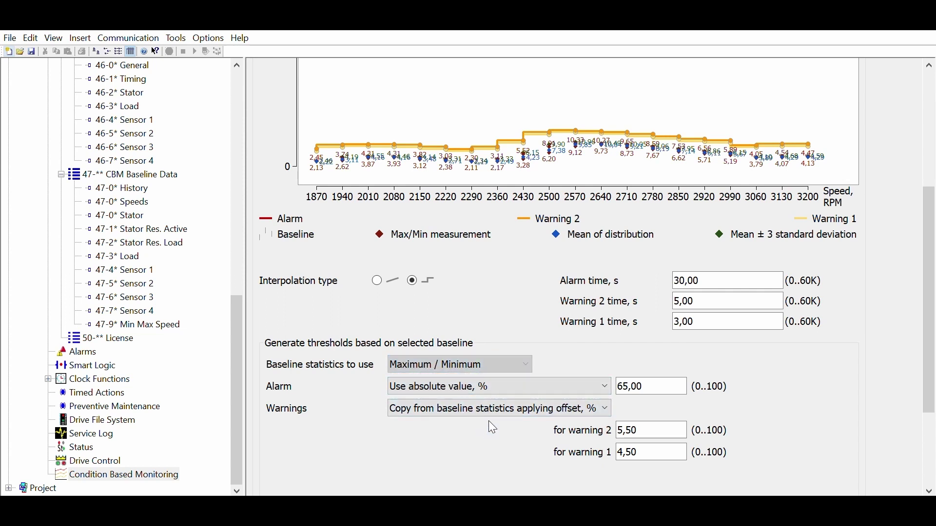
pyautogui.scroll(-2, 488, 420)
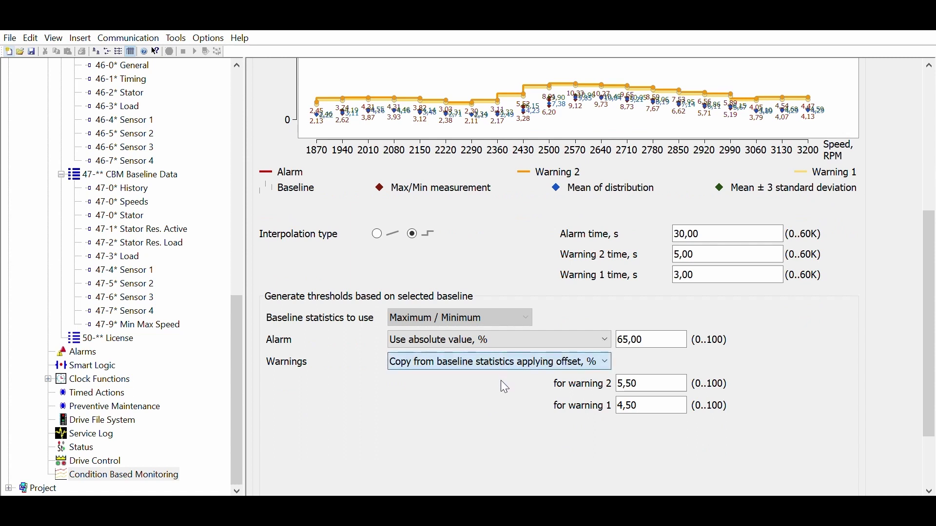
pyautogui.scroll(-1, 501, 380)
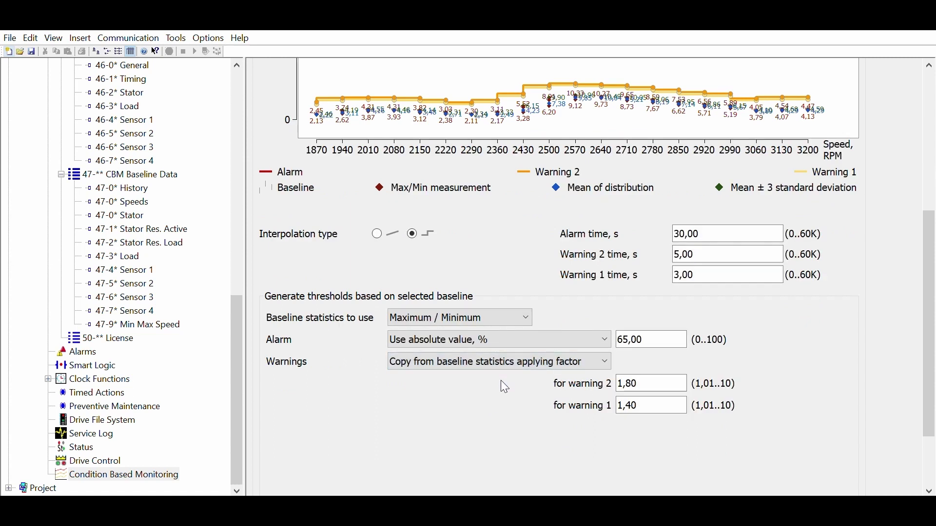
pyautogui.scroll(2, 501, 381)
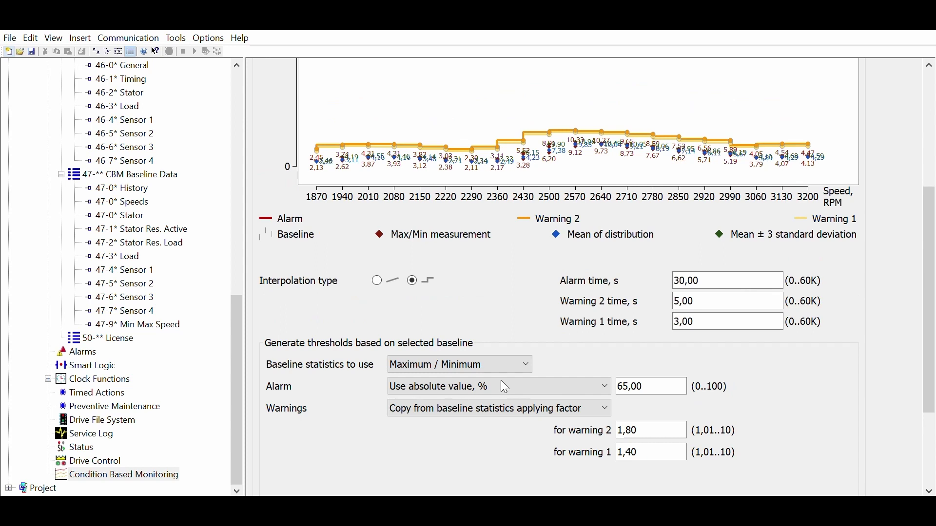
pyautogui.scroll(4, 525, 258)
# Step: Set the Sensor 1 alarm to an absolute 15 %
pyautogui.scroll(-5, 534, 247)
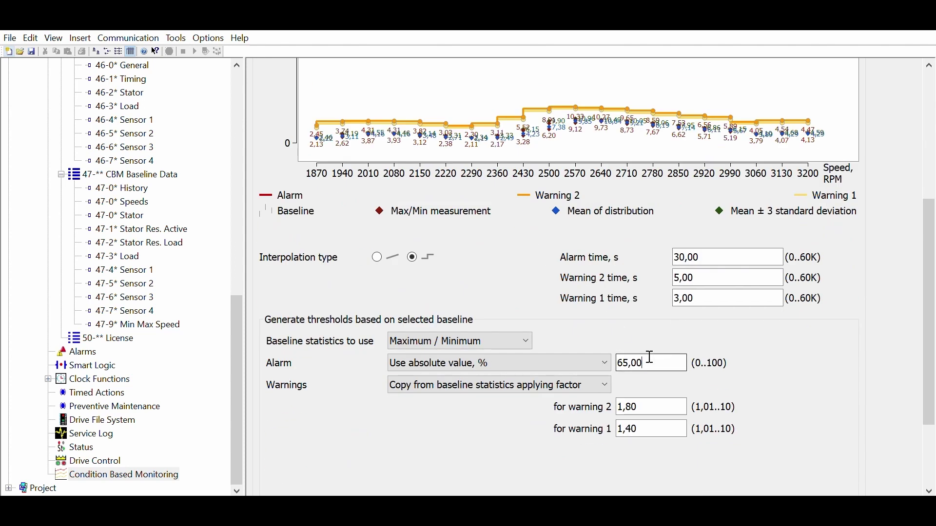
pyautogui.doubleClick(651, 357)
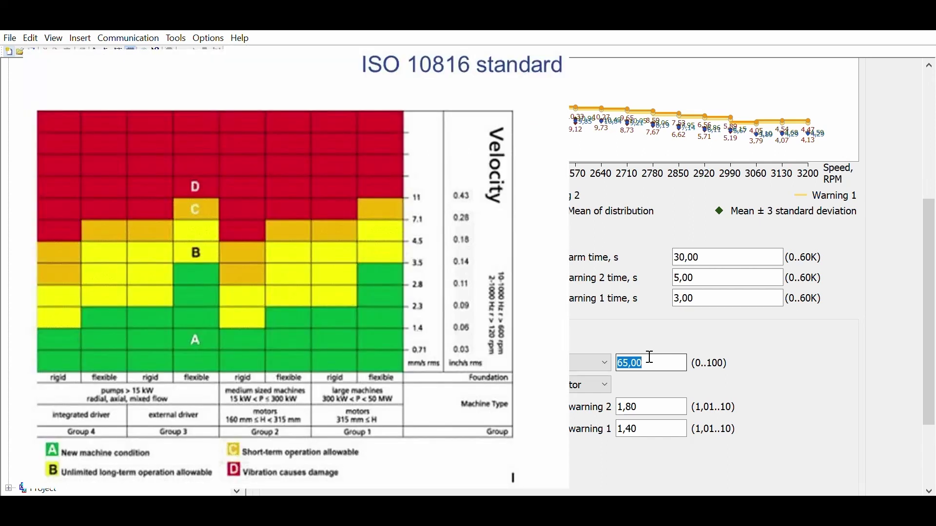
pyautogui.press('Return')
# Step: Lower the warning 2 and warning 1 factors to 1,60 and 1,30, then regenerate from the actual baseline
pyautogui.scroll(-1, 714, 273)
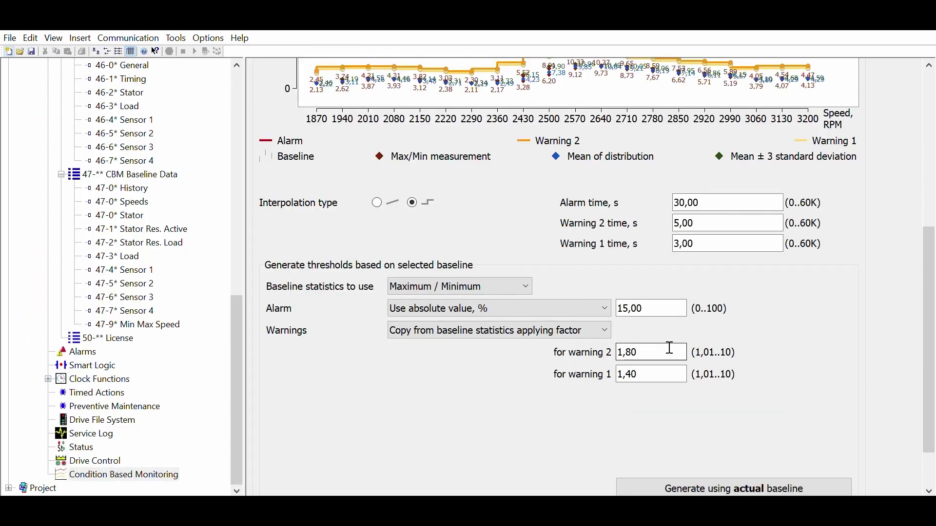
pyautogui.press('BackSpace')
pyautogui.write('6')
pyautogui.click(661, 352)
pyautogui.press('BackSpace')
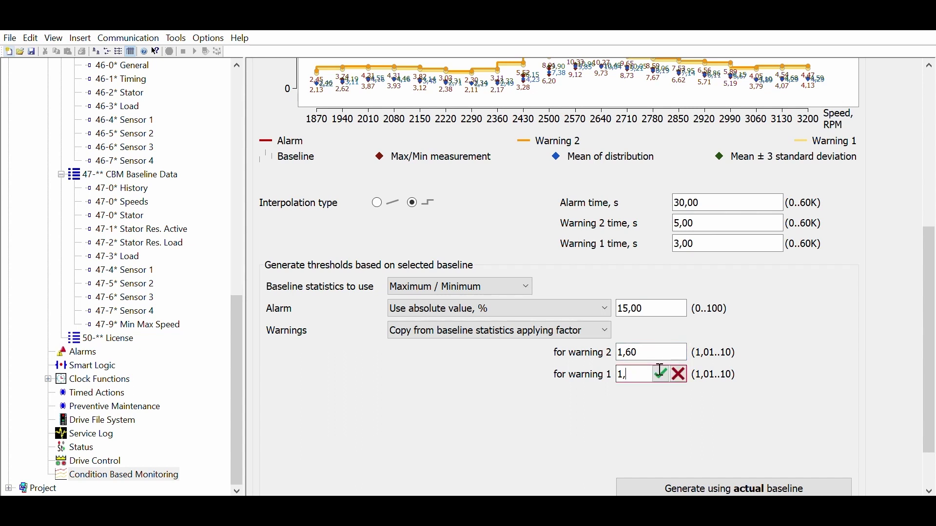
pyautogui.write('3')
pyautogui.click(660, 371)
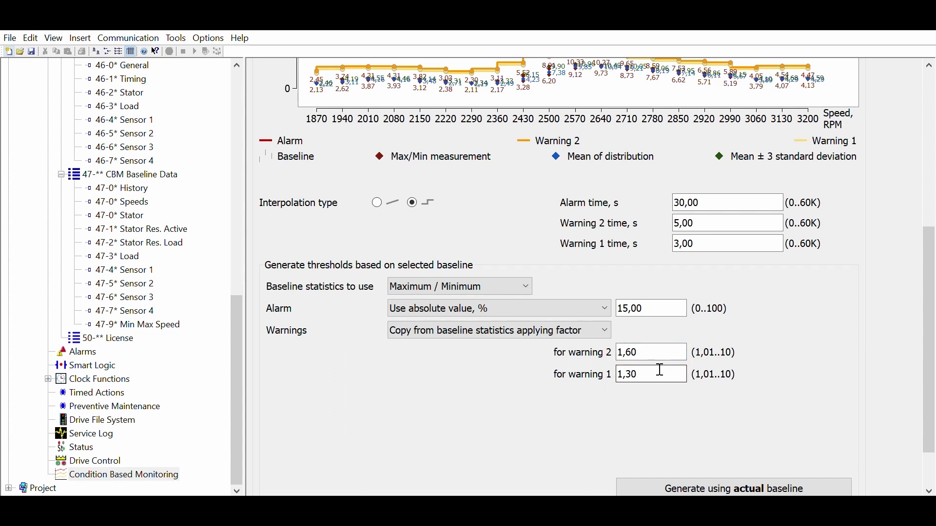
pyautogui.click(683, 479)
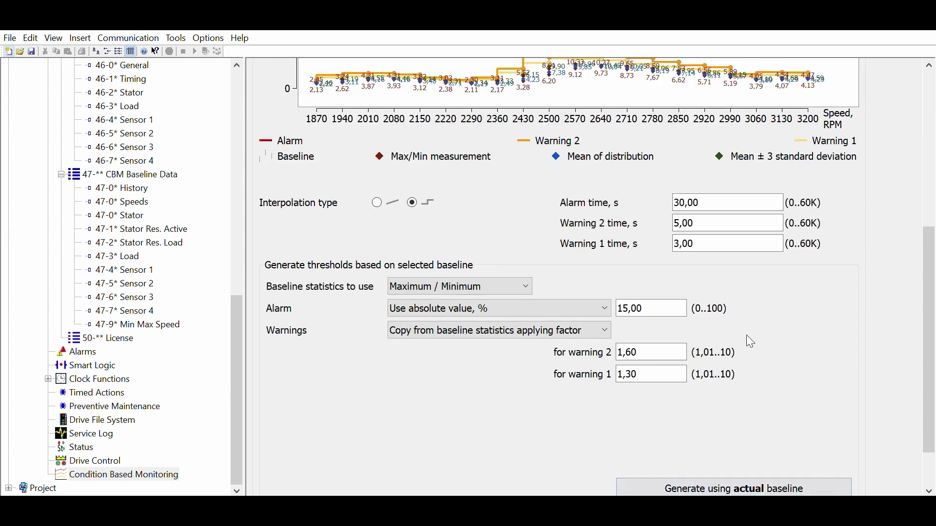
# Step: Change the Sensor 1 alarm to absolute 20 % and regenerate the chart's alarm and warning lines
pyautogui.scroll(5, 750, 336)
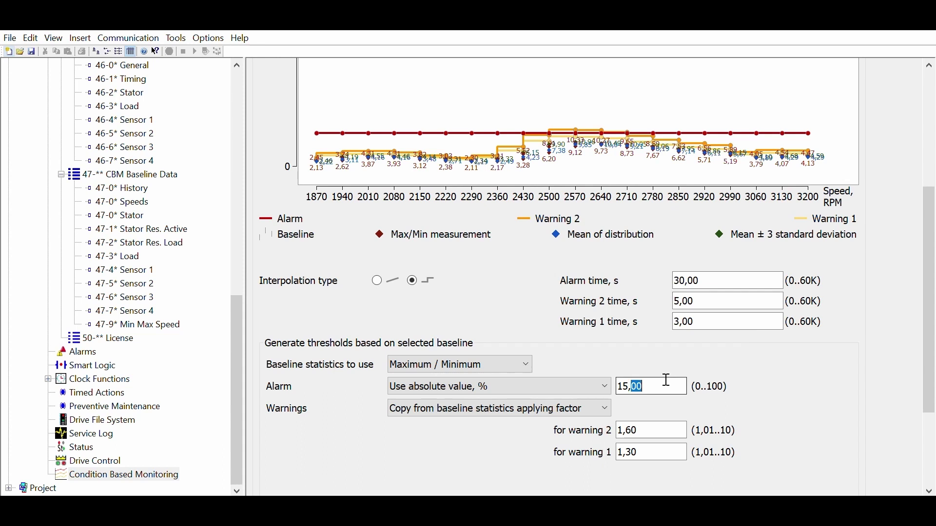
pyautogui.write('2')
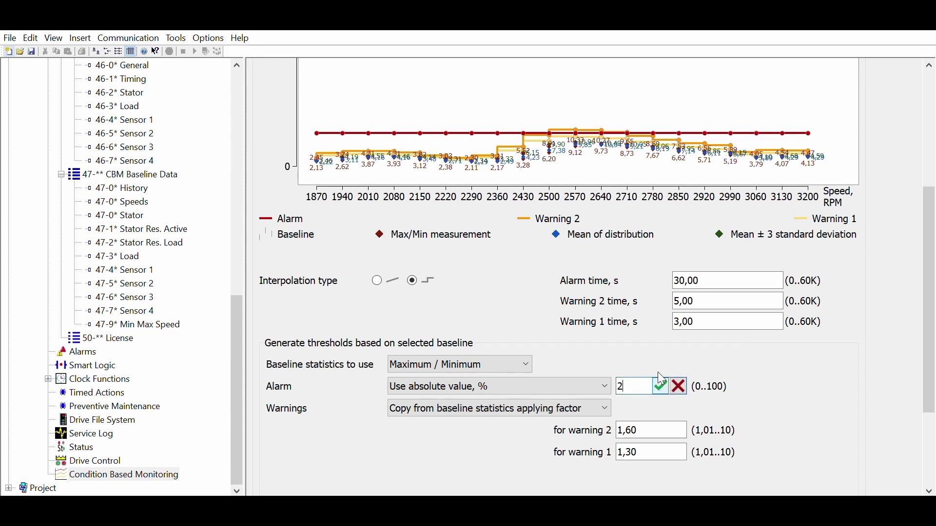
pyautogui.write('0')
pyautogui.click(660, 380)
pyautogui.scroll(-2, 658, 375)
pyautogui.click(655, 449)
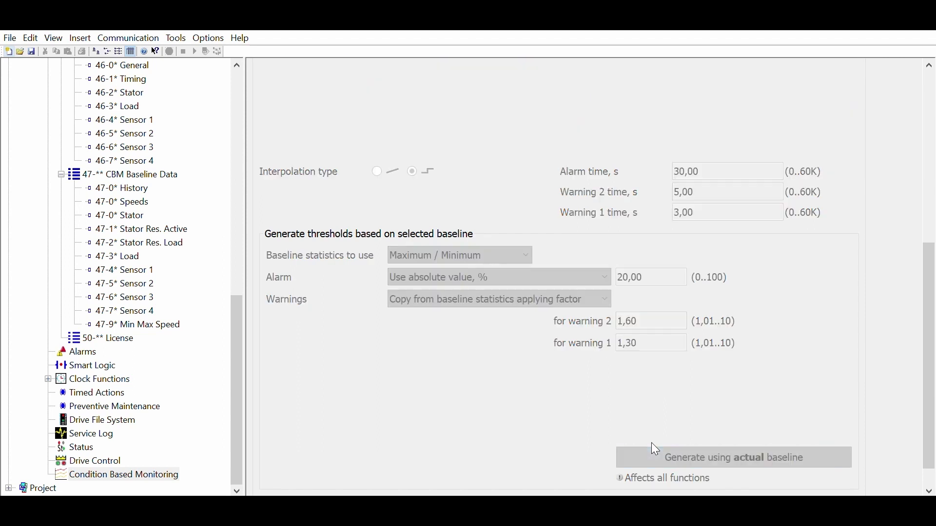
pyautogui.scroll(3, 521, 175)
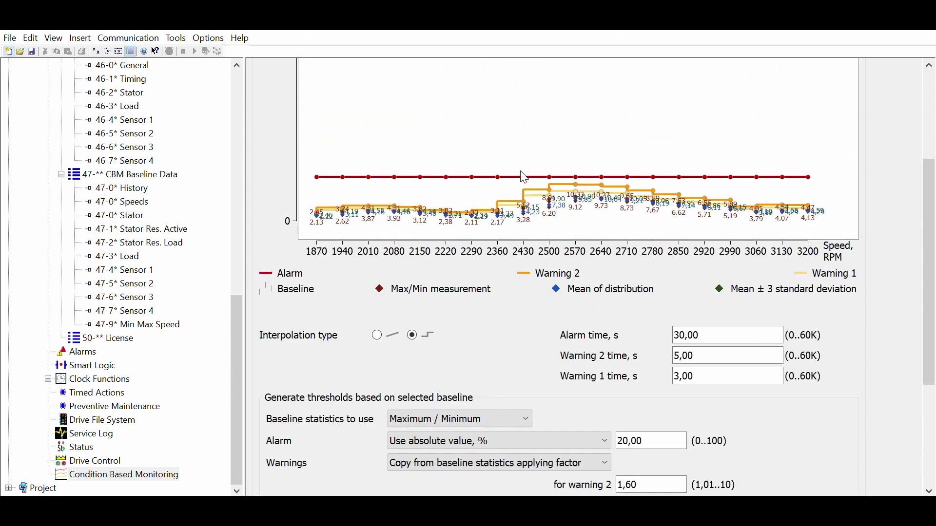
pyautogui.scroll(1, 524, 176)
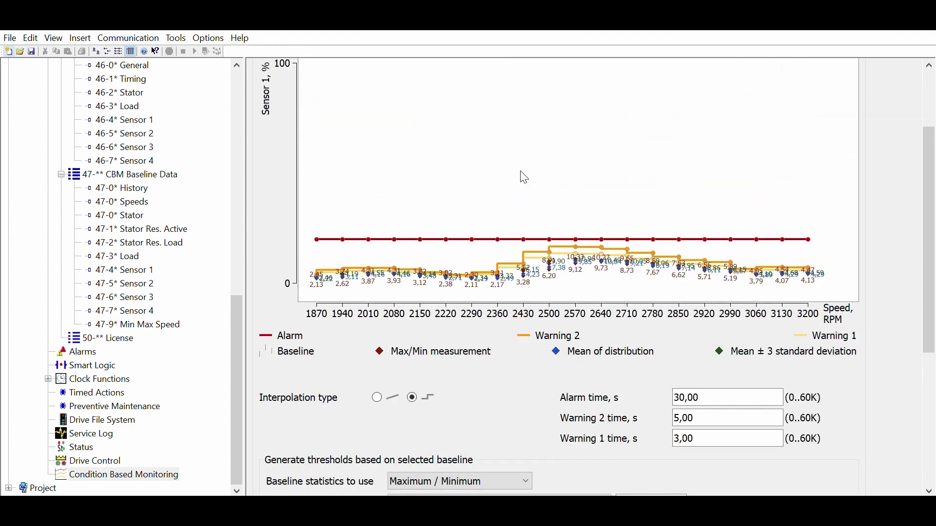
pyautogui.scroll(1, 524, 177)
# Step: Review the Sensor 2, 3 and 4 thresholds, then return to the Load settings (30,00% alarm high)
pyautogui.scroll(1, 524, 177)
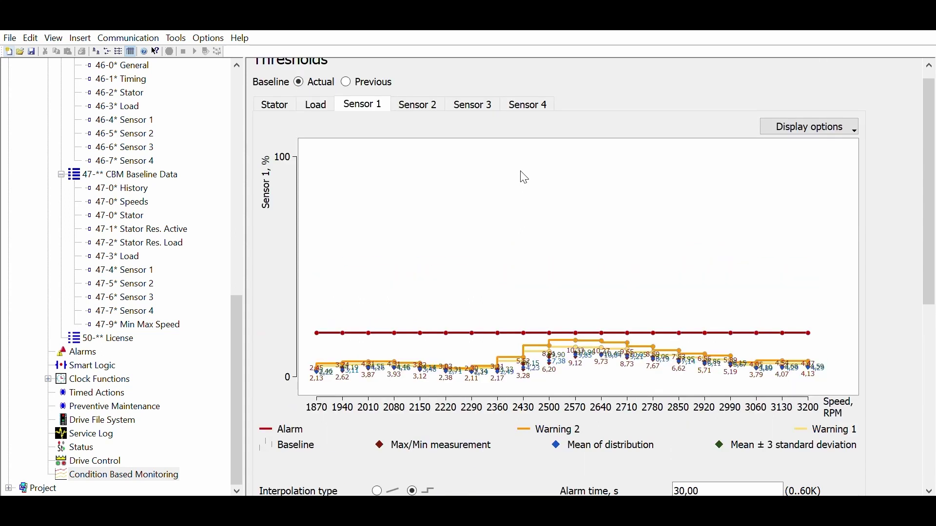
pyautogui.click(405, 87)
pyautogui.click(463, 88)
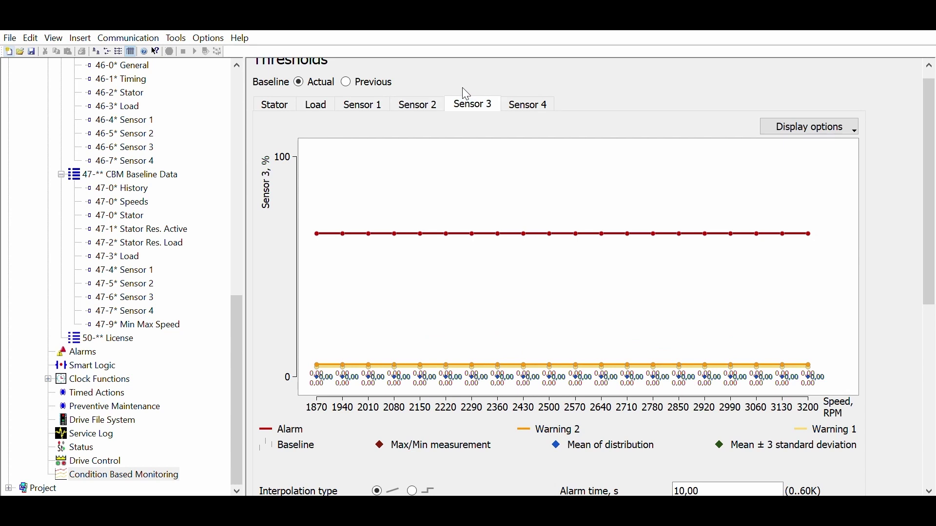
pyautogui.click(515, 86)
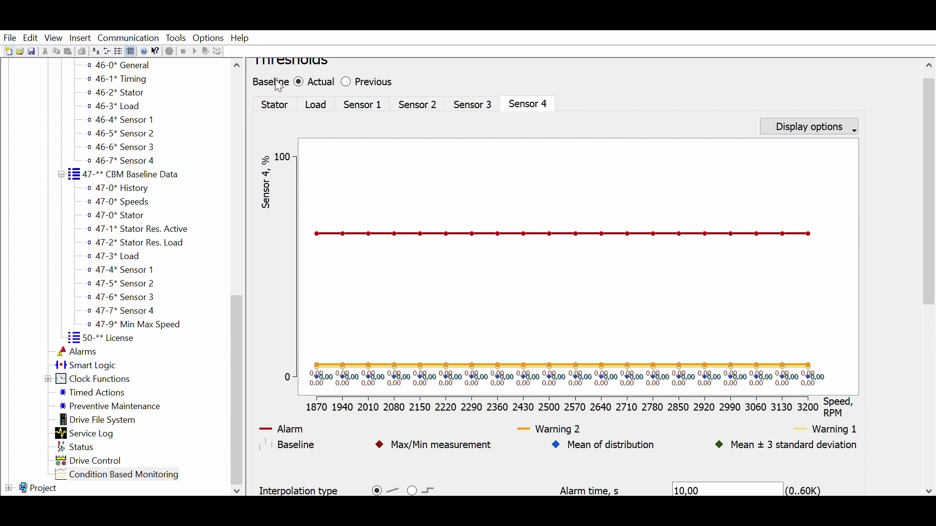
pyautogui.click(321, 88)
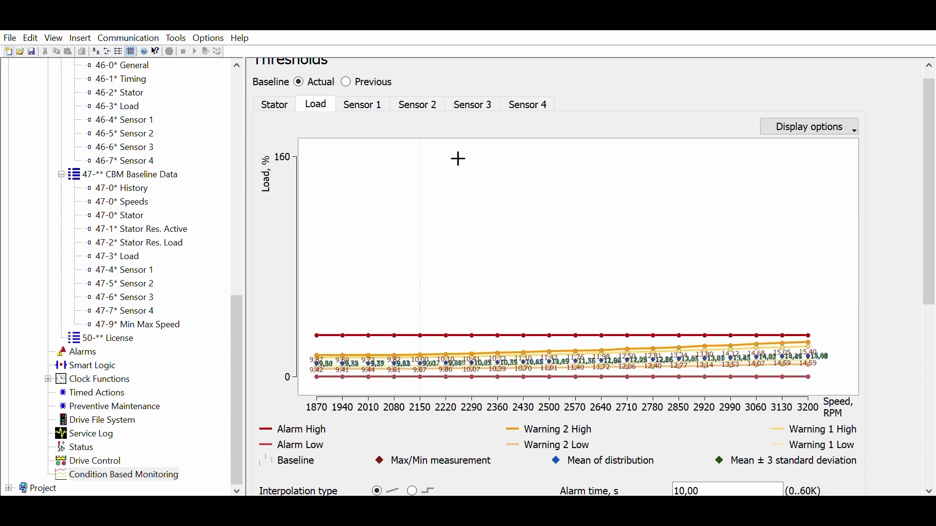
pyautogui.scroll(-7, 867, 371)
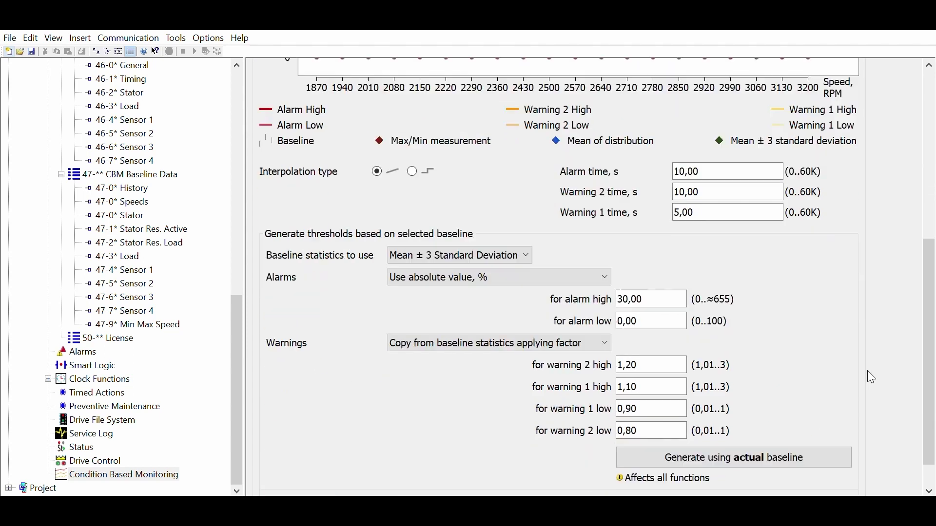
# Step: In live monitoring, switch Stator Fault, Load and Sensor 1 monitoring functions to Warning
pyautogui.click(812, 483)
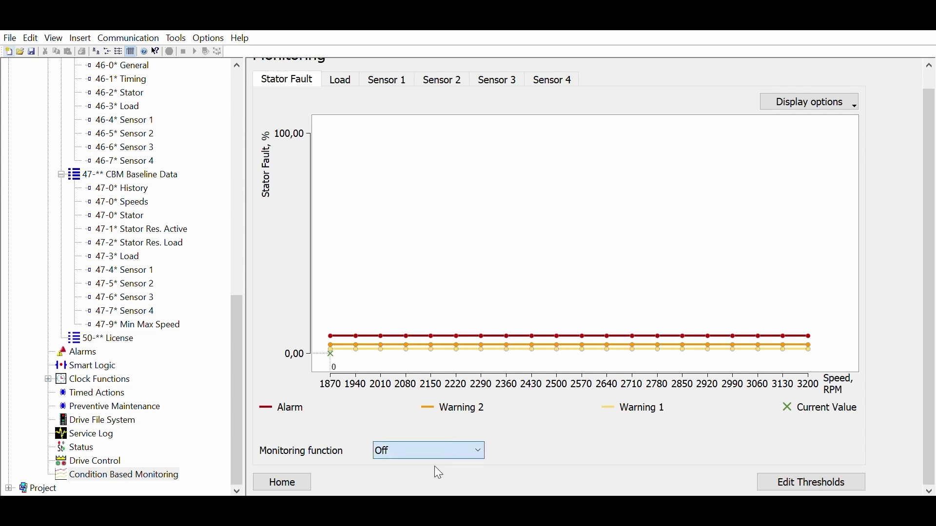
pyautogui.press('Down')
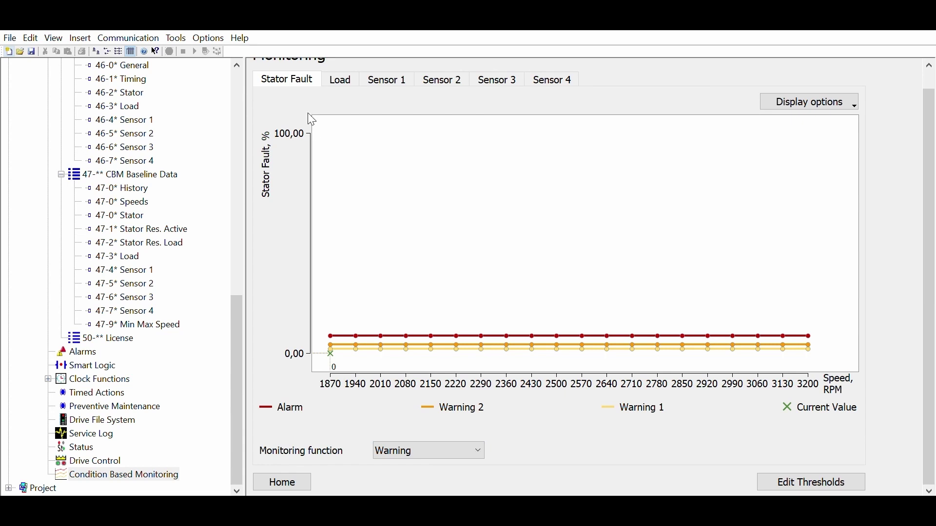
pyautogui.click(341, 77)
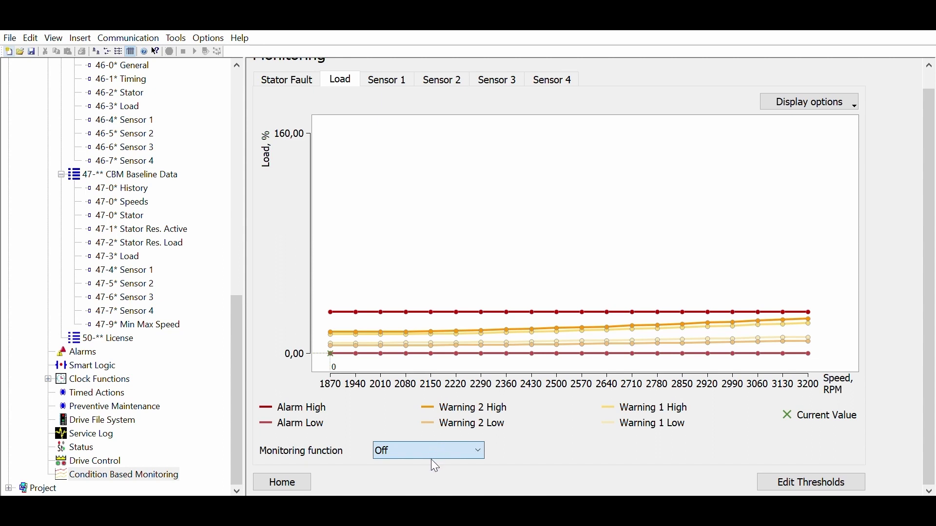
pyautogui.press('Down')
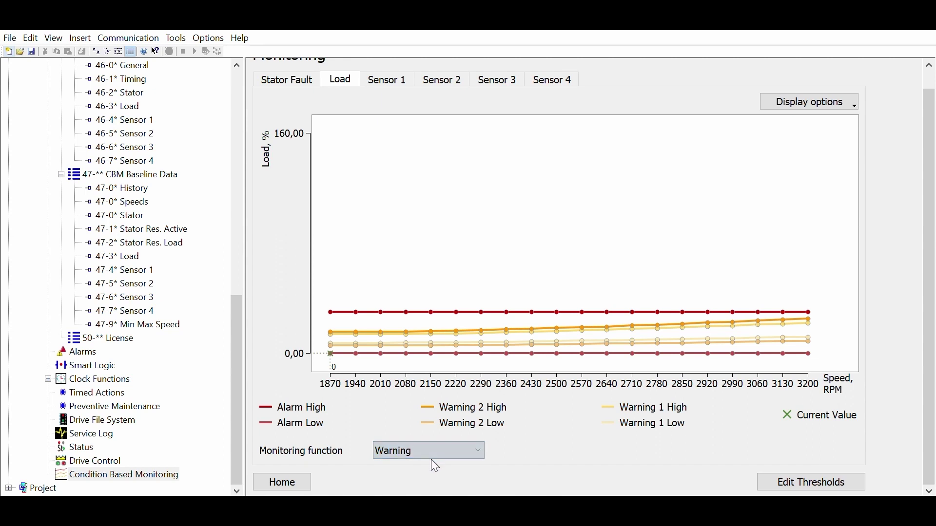
pyautogui.click(388, 74)
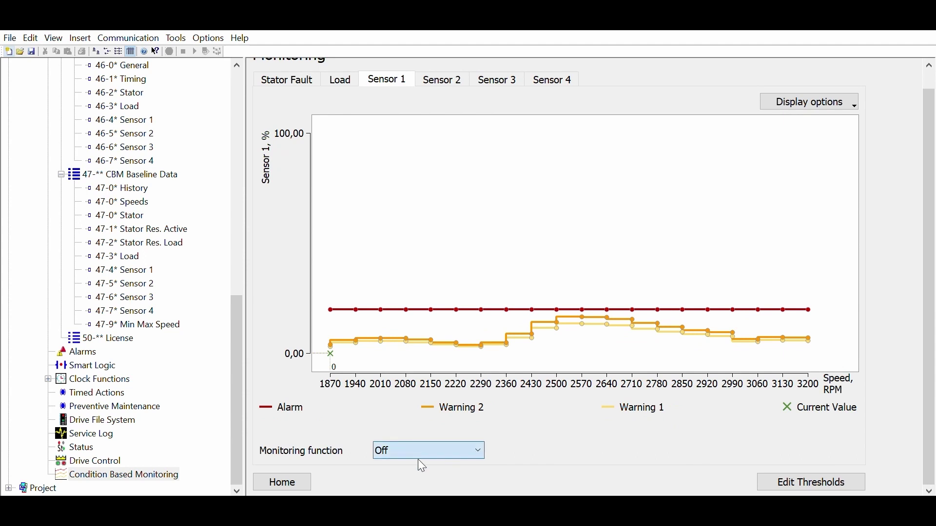
pyautogui.scroll(-1, 417, 459)
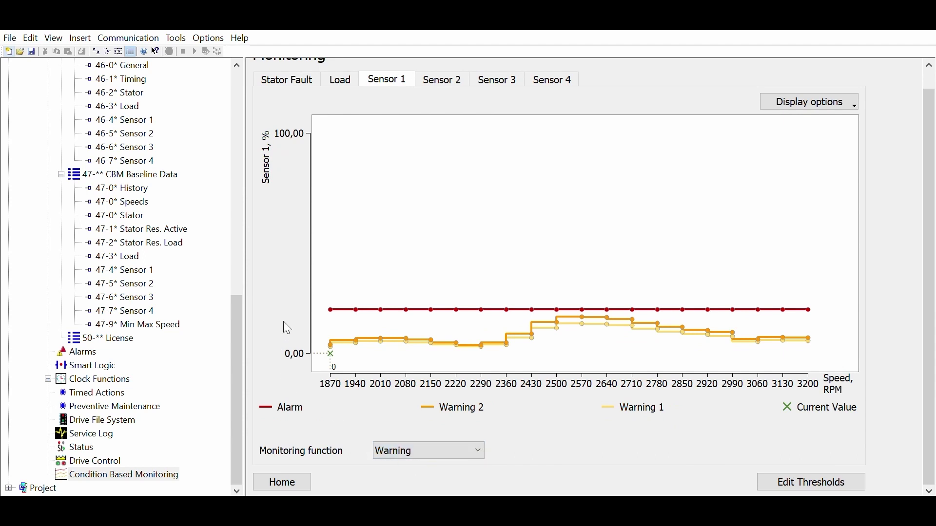
pyautogui.click(285, 73)
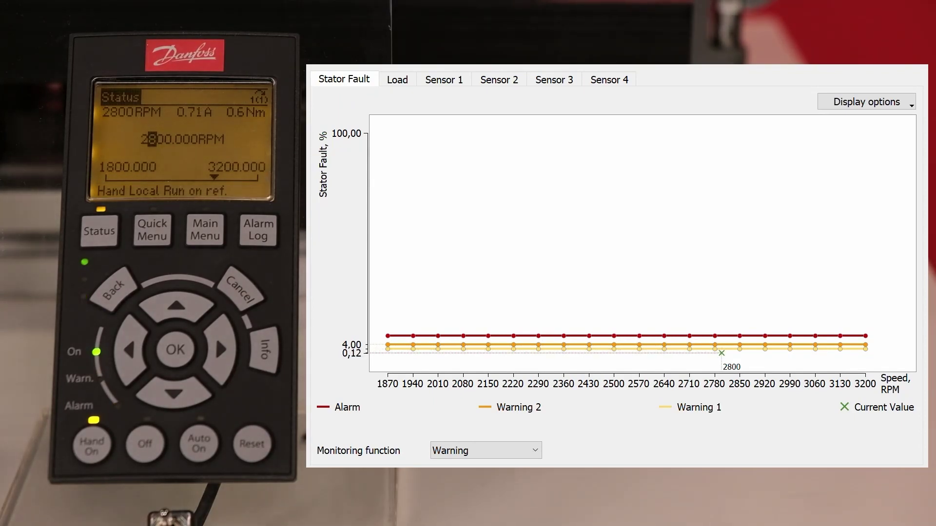
# Step: After watching the Stator Fault value at 2800 RPM, show the live Load monitoring graph
pyautogui.click(396, 68)
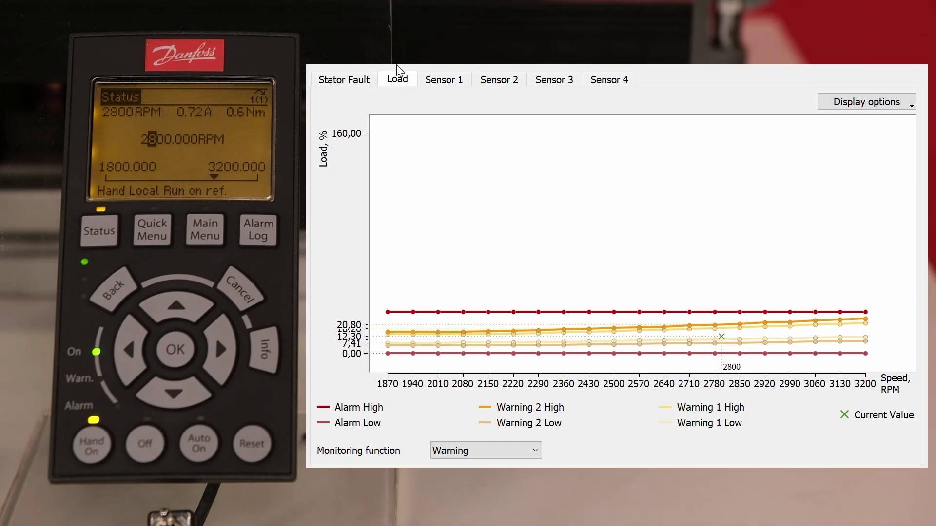
# Step: Show the live Sensor 1 monitoring graph with its current value at 2800 RPM
pyautogui.click(448, 69)
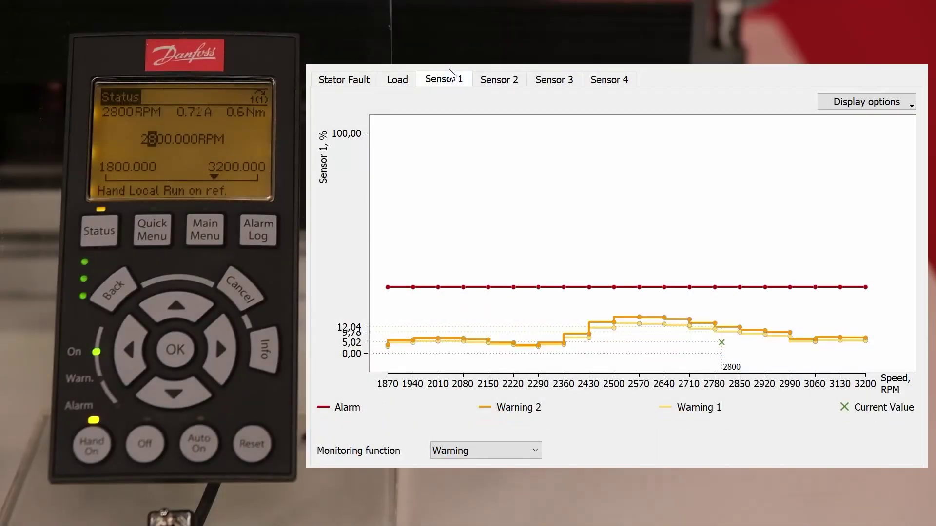